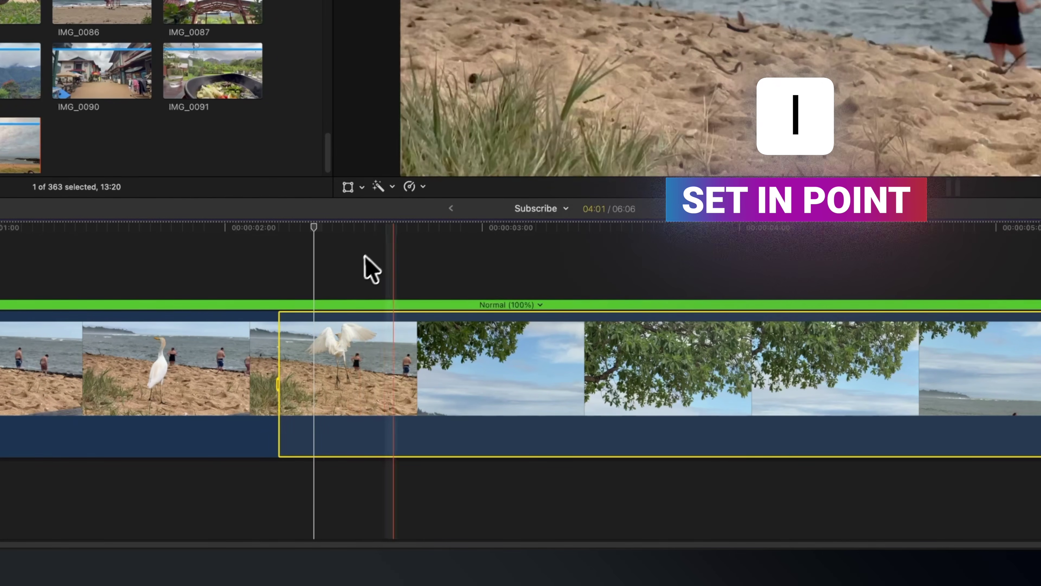
- Try Automatic Speed on the selected range of IMG_0135, compare it with the original, and undo it
left_click(423, 188)
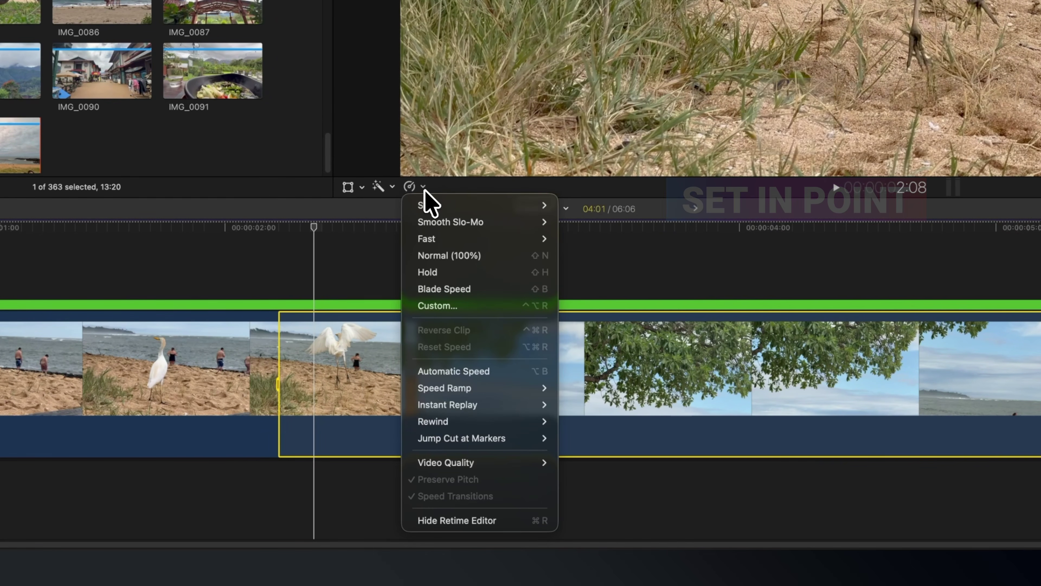
left_click(507, 374)
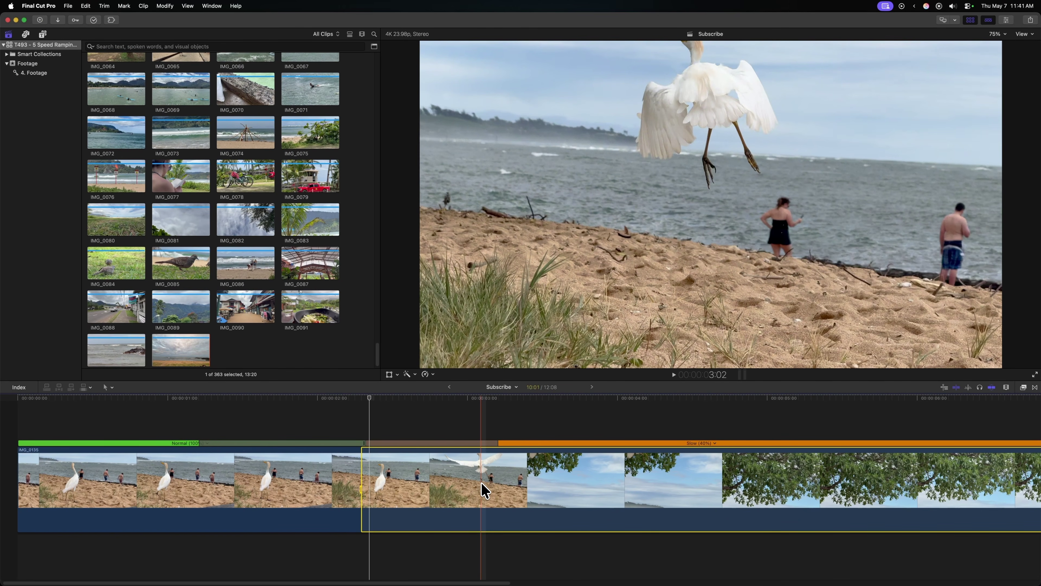
key("super+z")
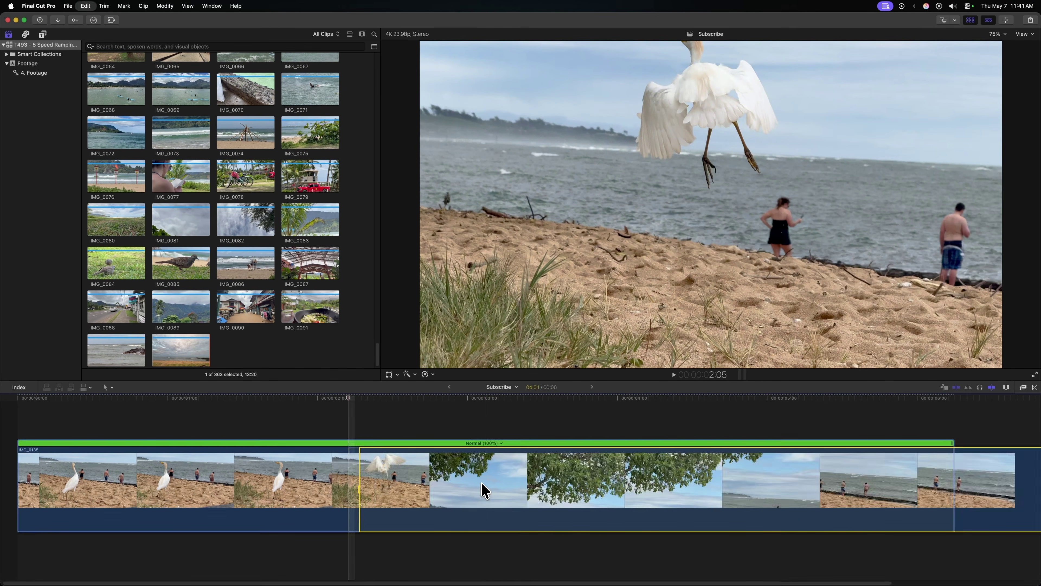
key("super+shift+z")
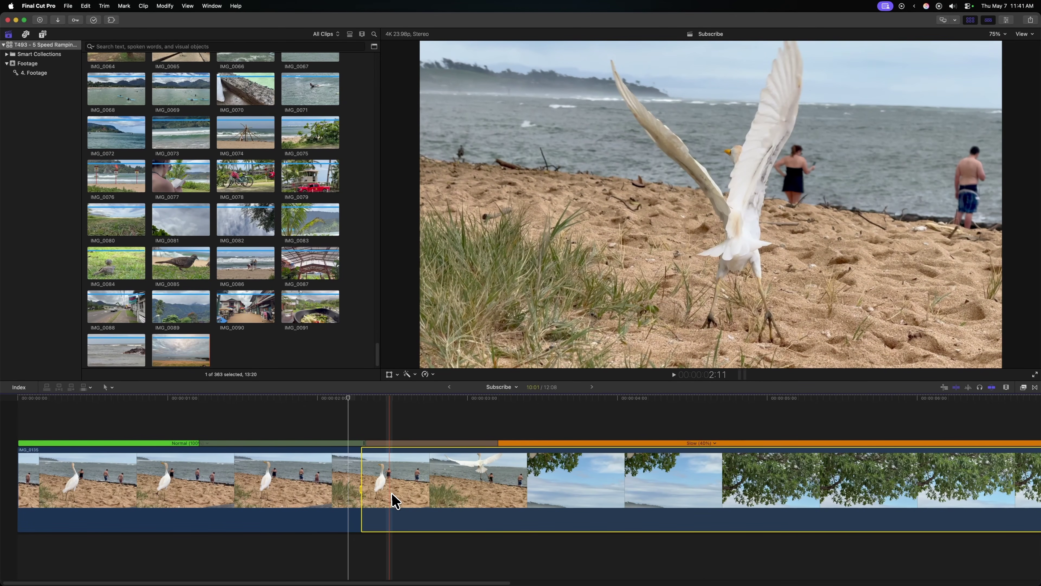
key("super+z")
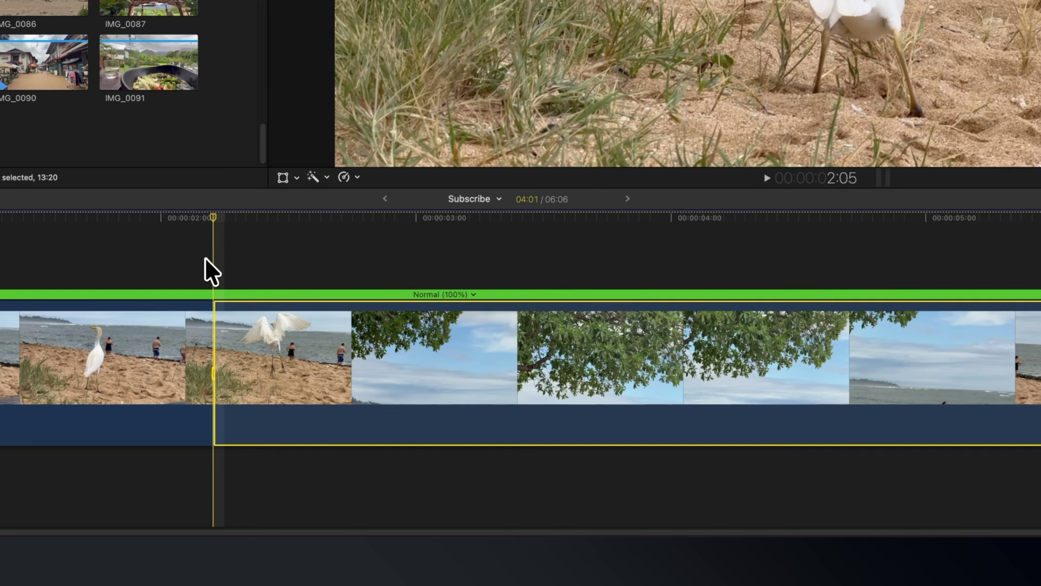
- Mark a range of about 2 seconds 6 frames around the bird's takeoff with Range Selection, then clear it
left_click(337, 420)
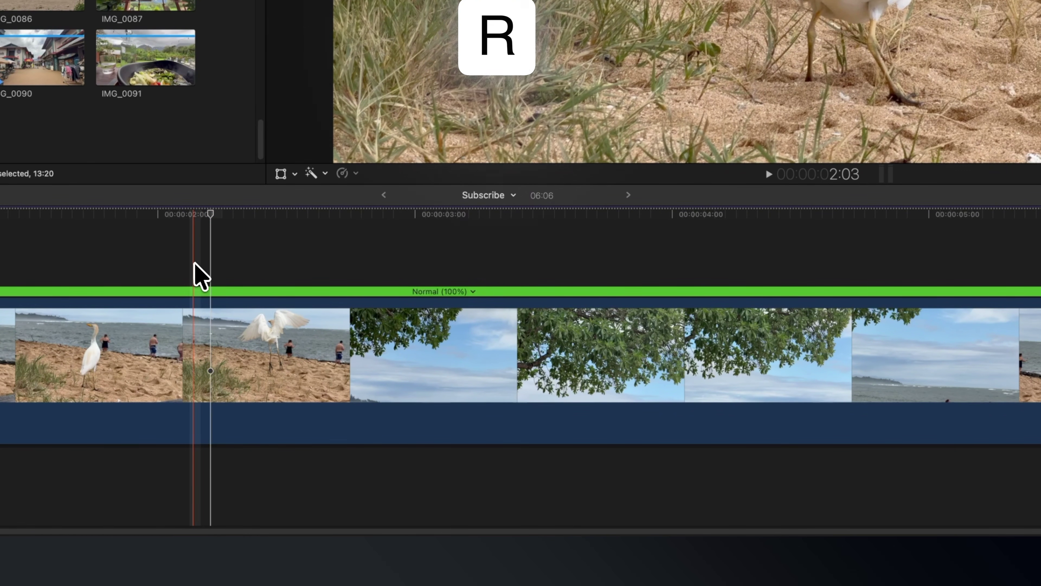
left_click_drag(128, 376, 711, 371)
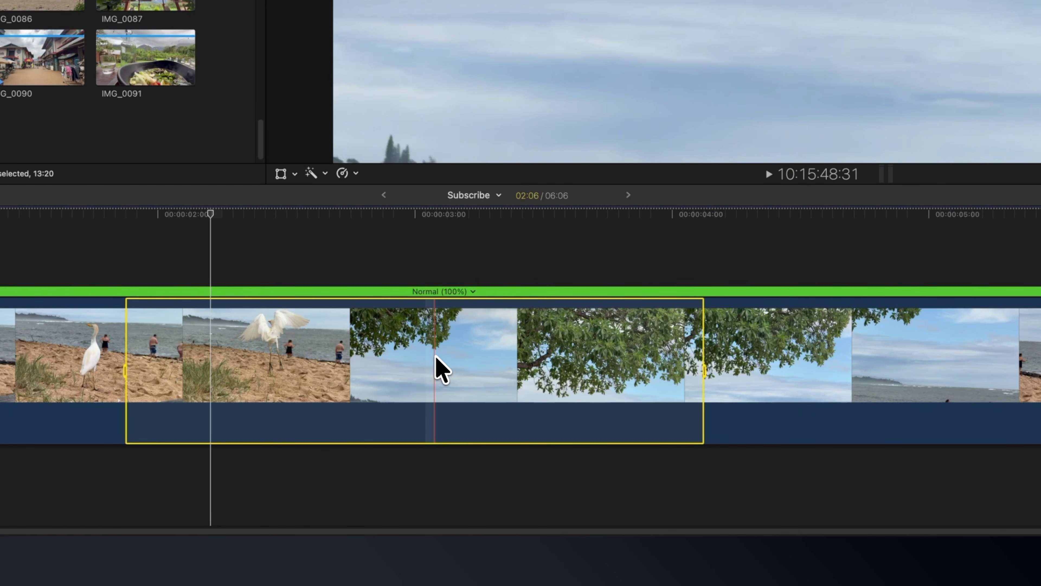
key("shift+a")
key("super+minus")
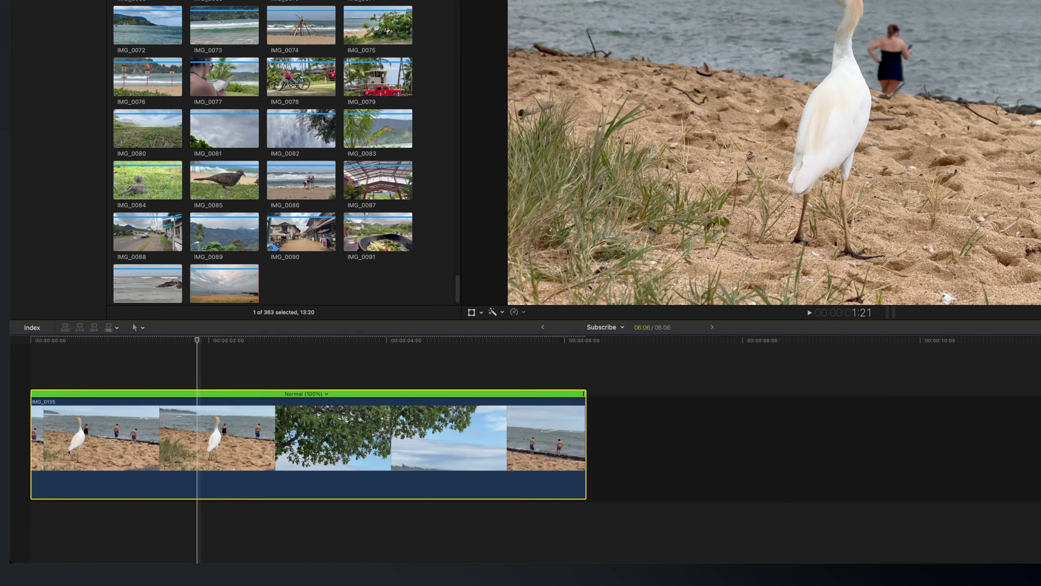
key("shift+b")
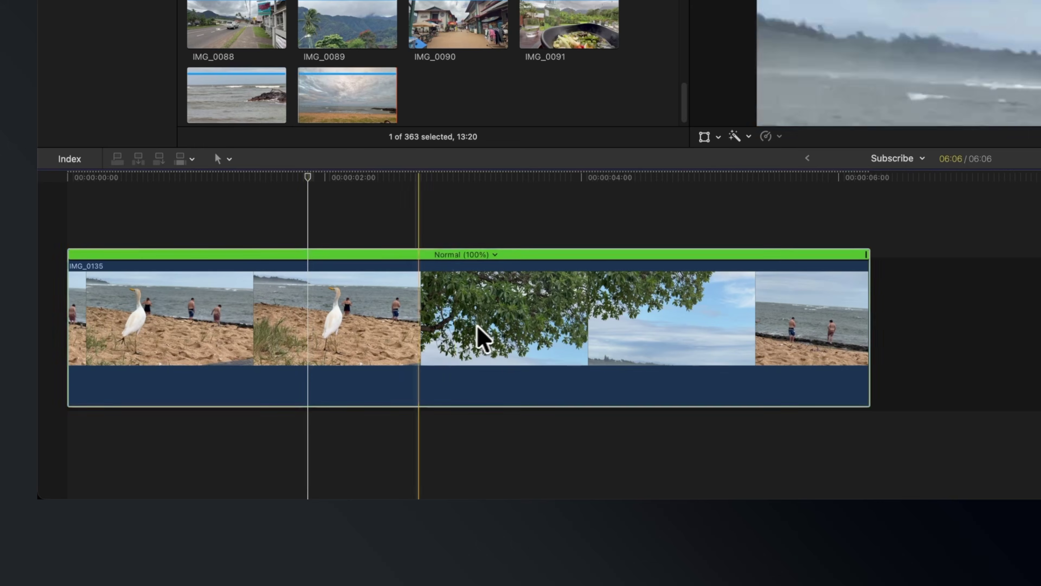
- Select a range of about 2 seconds 4 frames from just before the takeoff and give it Normal (100%) speed
left_click(304, 316)
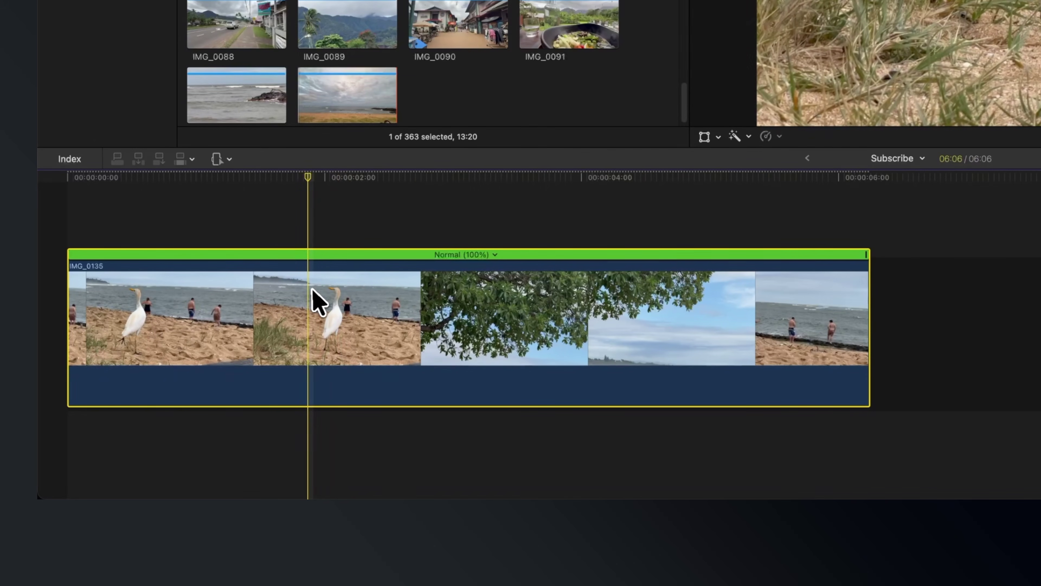
left_click_drag(320, 291, 588, 298)
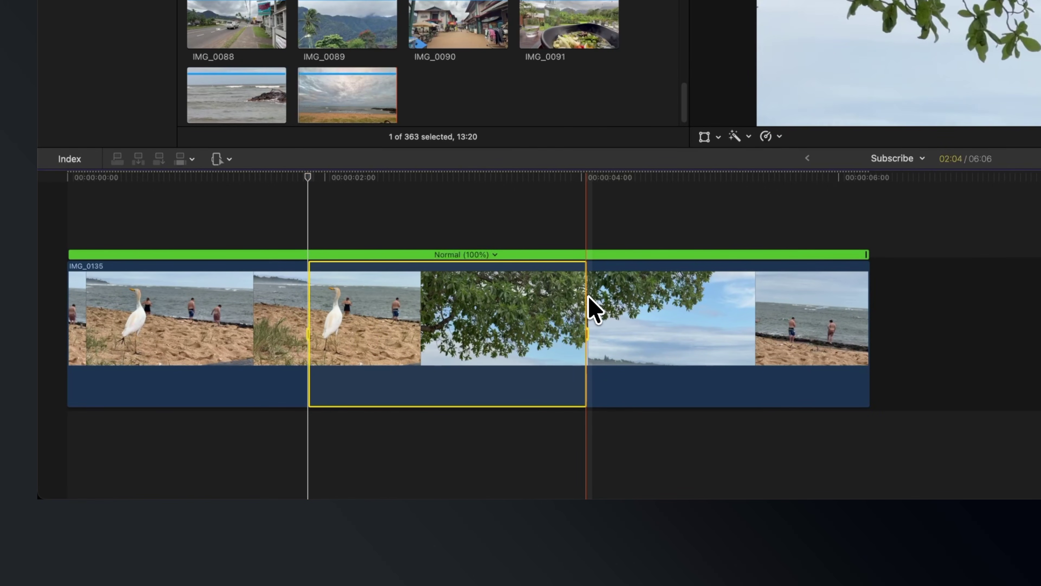
key("shift+n")
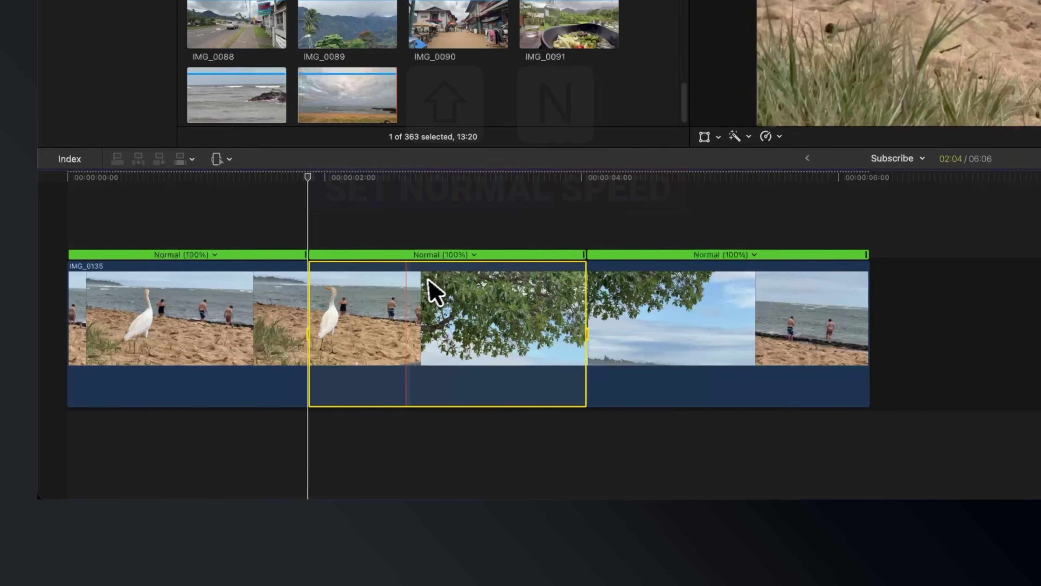
- Try retiming the middle speed segment by shortening it with its retime handle, and undo the change
key("a")
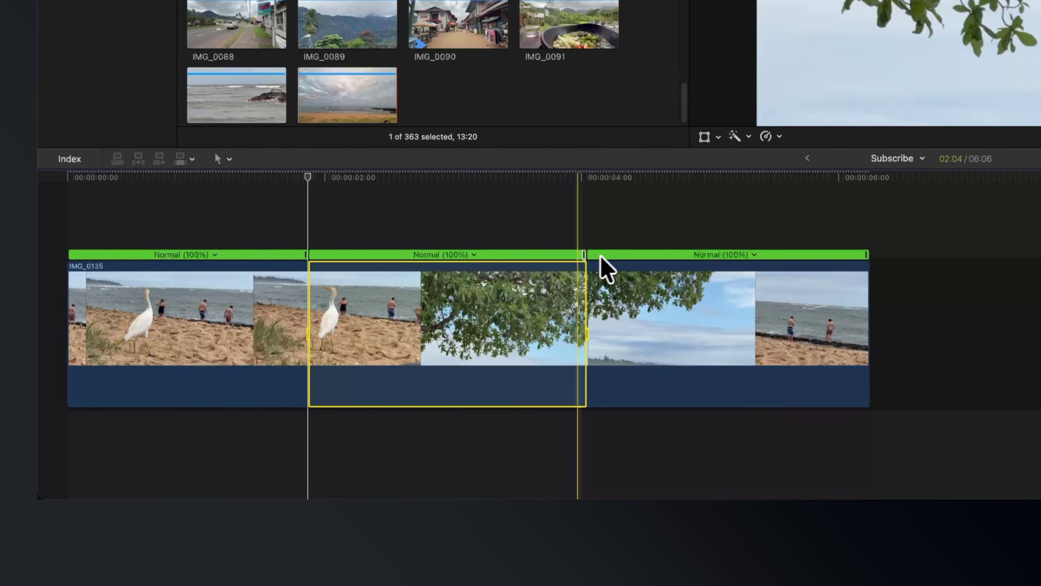
left_click_drag(583, 258, 494, 261)
key("super+z")
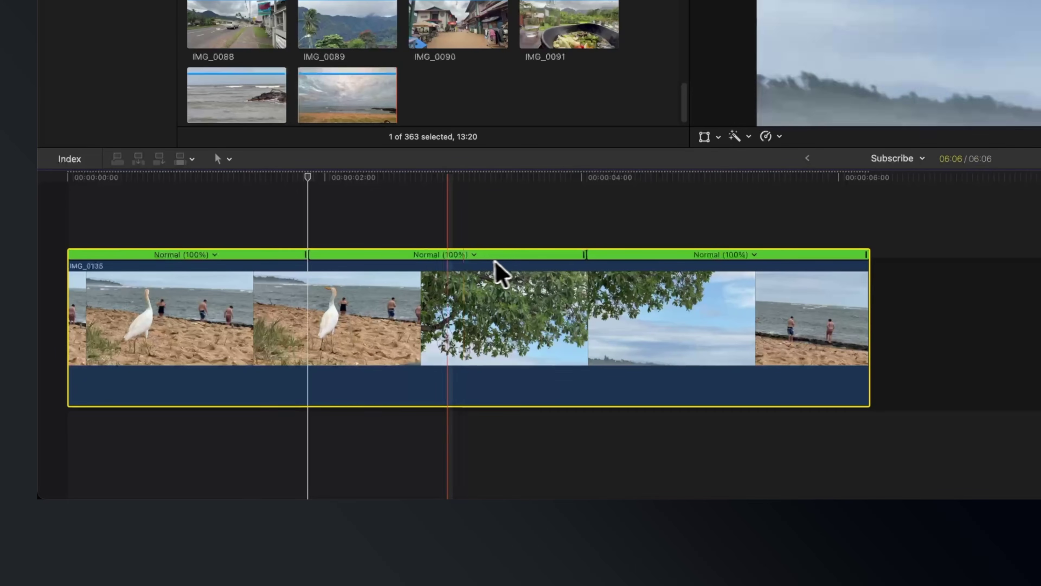
- Set the middle segment's custom speed rate to 50% with Ripple on
double_click(387, 258)
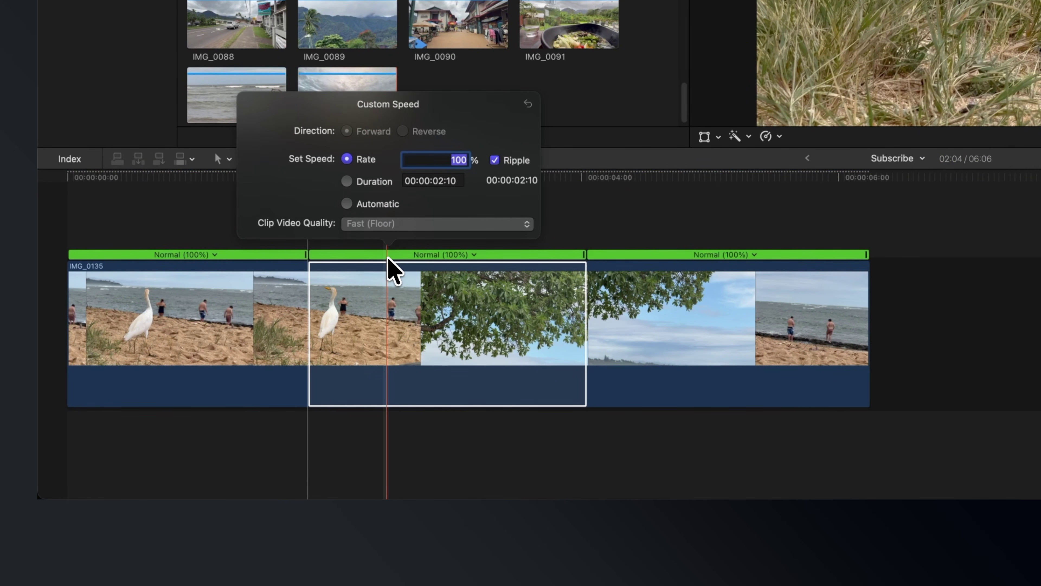
key("Escape")
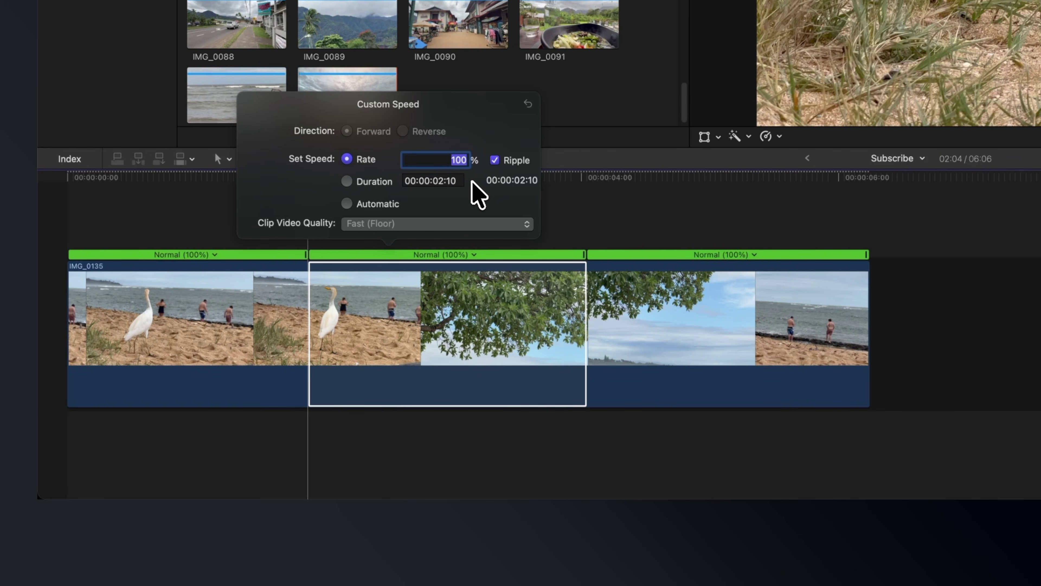
type("50")
key("Return")
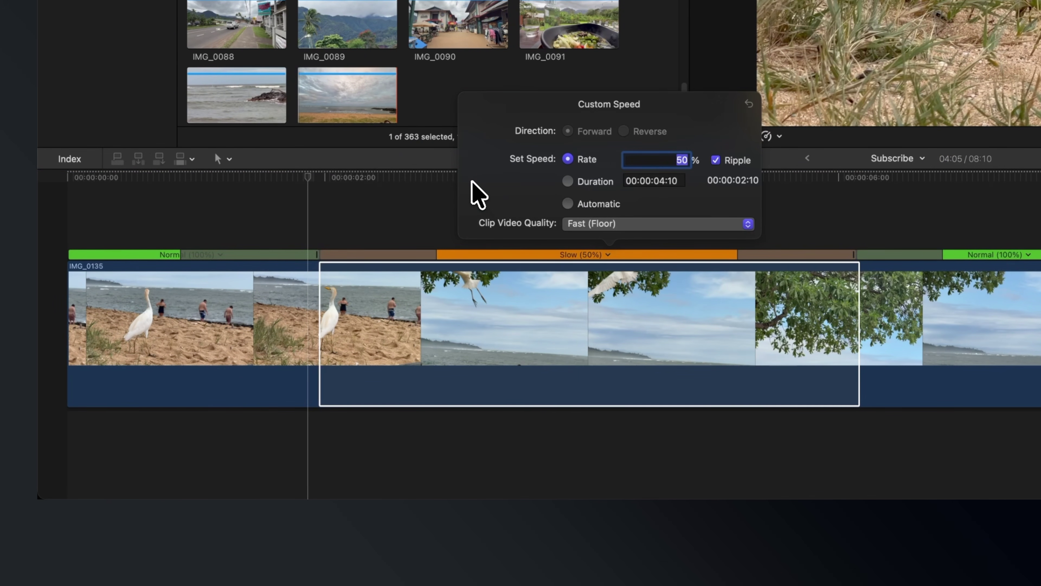
key("Escape")
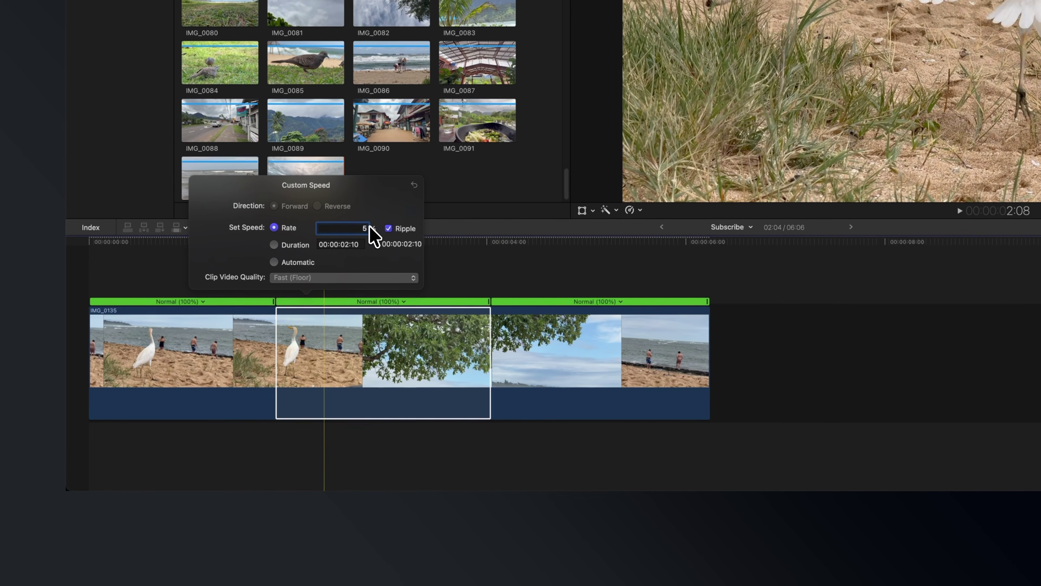
- Reapply the 50% rate to the middle segment with Ripple on, and restore the rate to 100%
type("50")
key("Return")
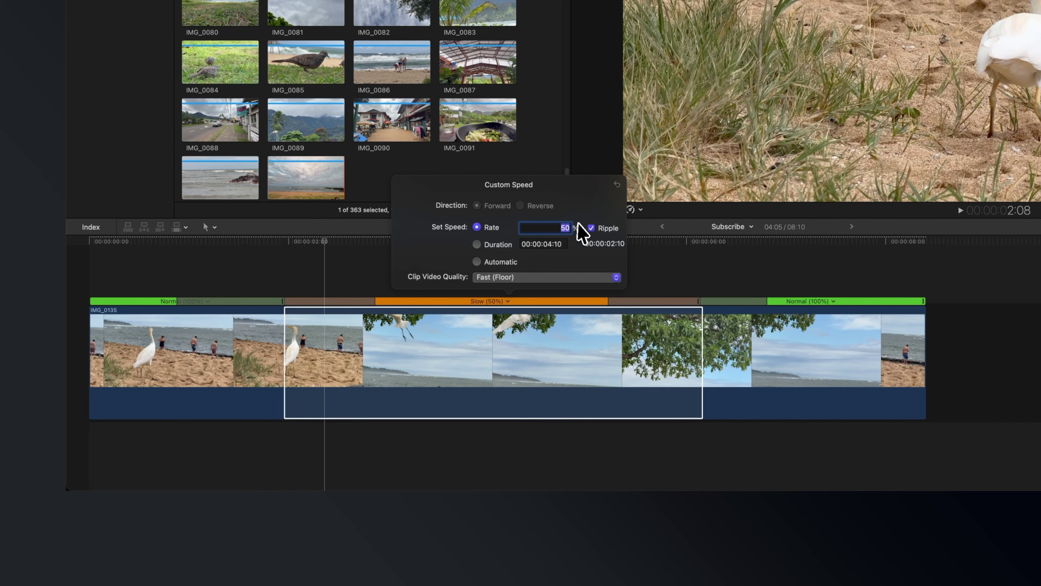
type("100")
key("Return")
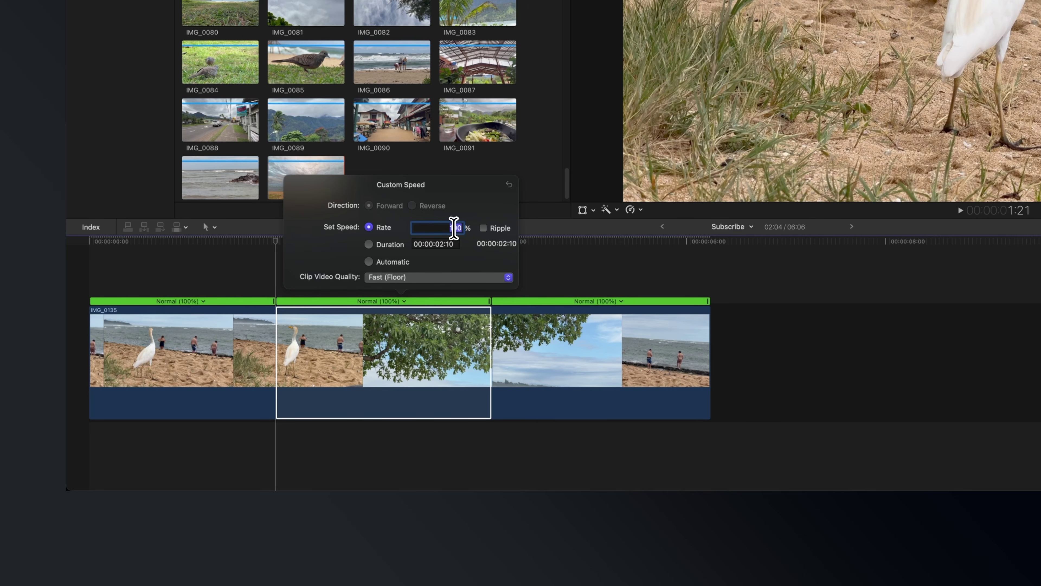
- Set the middle segment's custom speed rate to 50% with Ripple off
type("0")
key("Return")
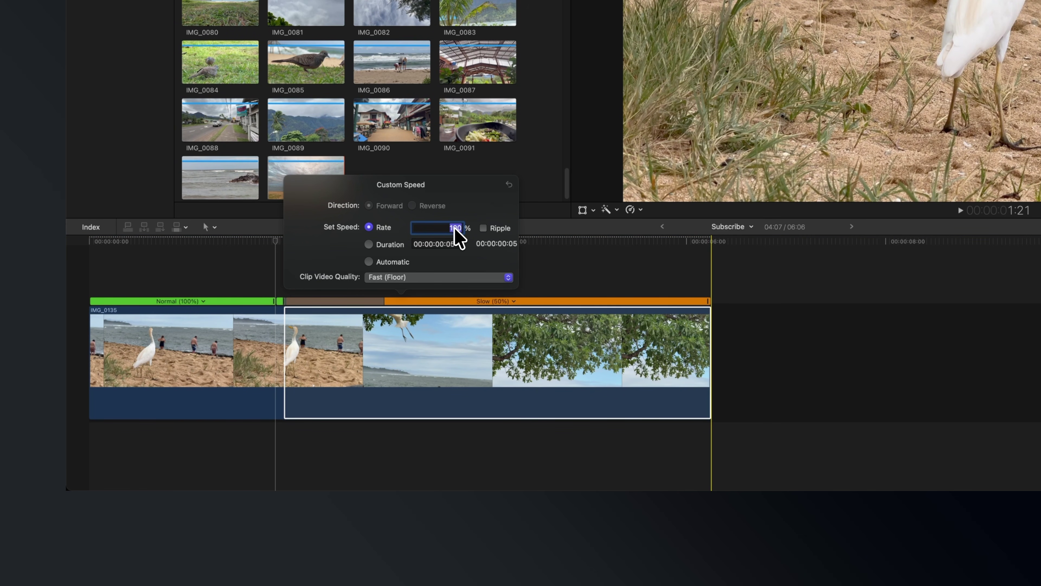
left_click(428, 365)
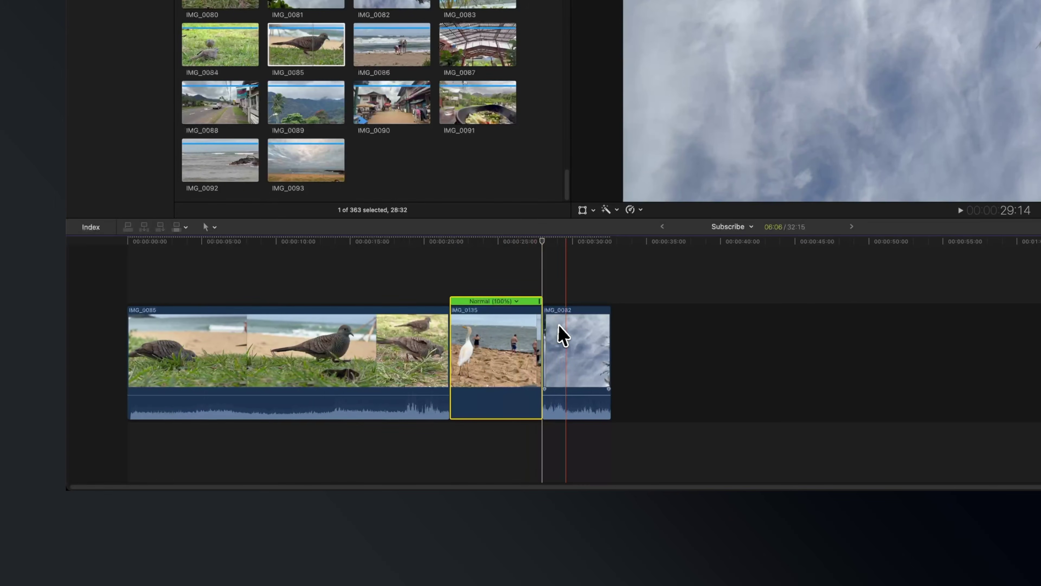
- Set the custom speed rate of IMG_0135, between its two neighbouring clips, to 10% with Ripple off
double_click(528, 301)
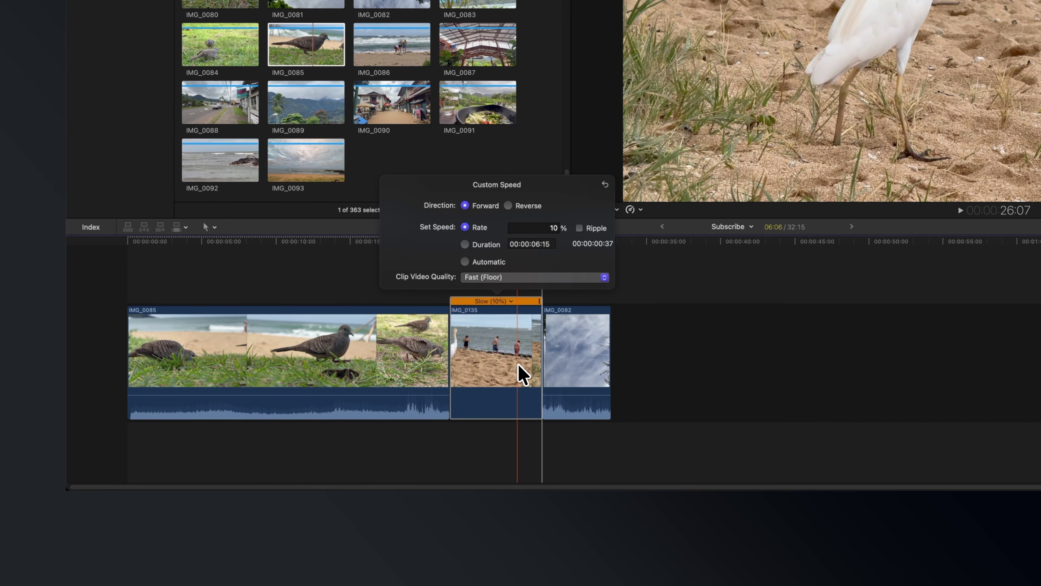
left_click(593, 344)
left_click(381, 351)
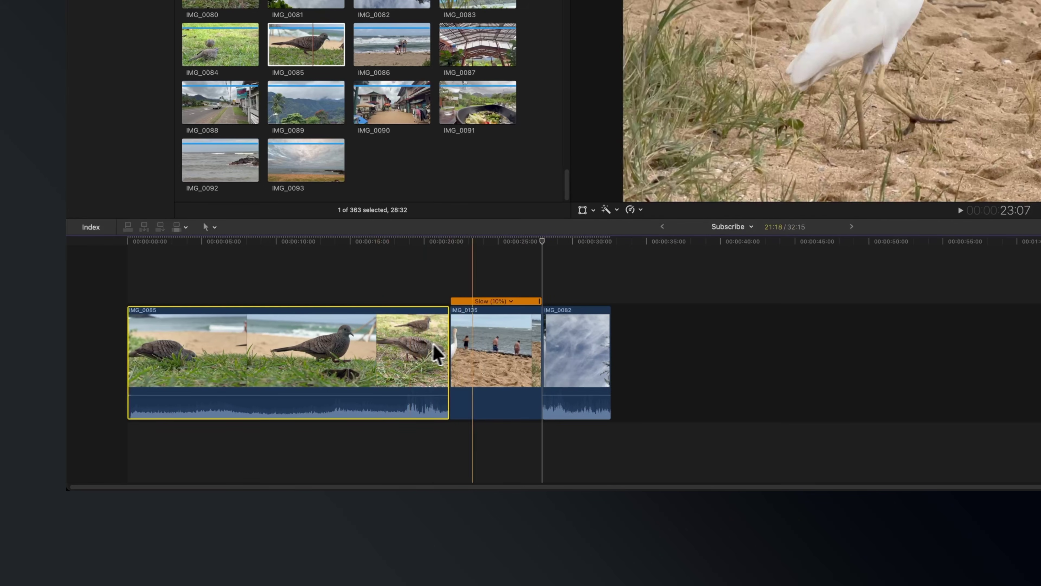
left_click(567, 344)
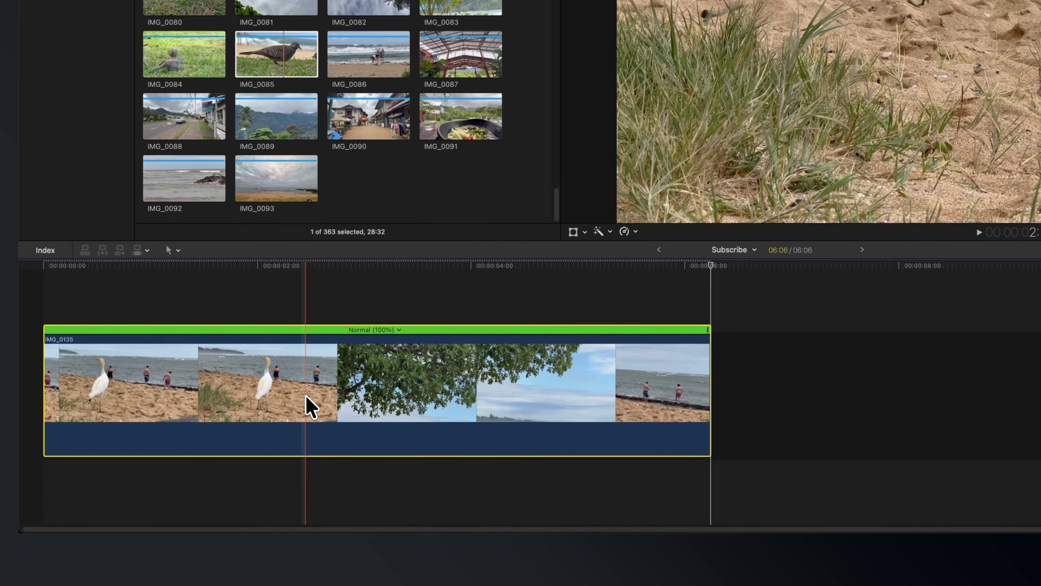
- Blade the speed of IMG_0135 at the bird's takeoff, slow the second segment to 50%, and play the result
key("shift+b")
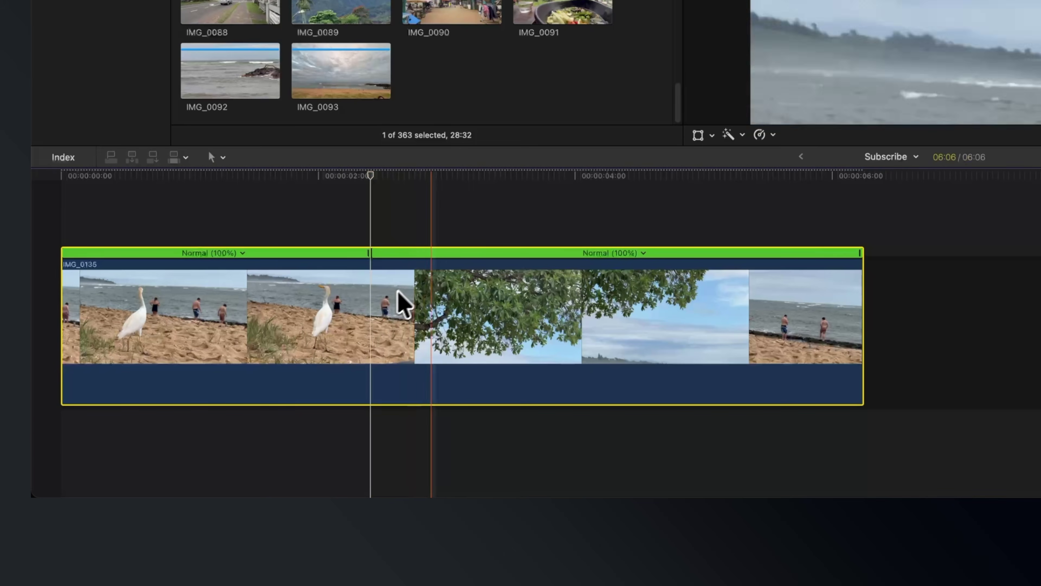
left_click(643, 253)
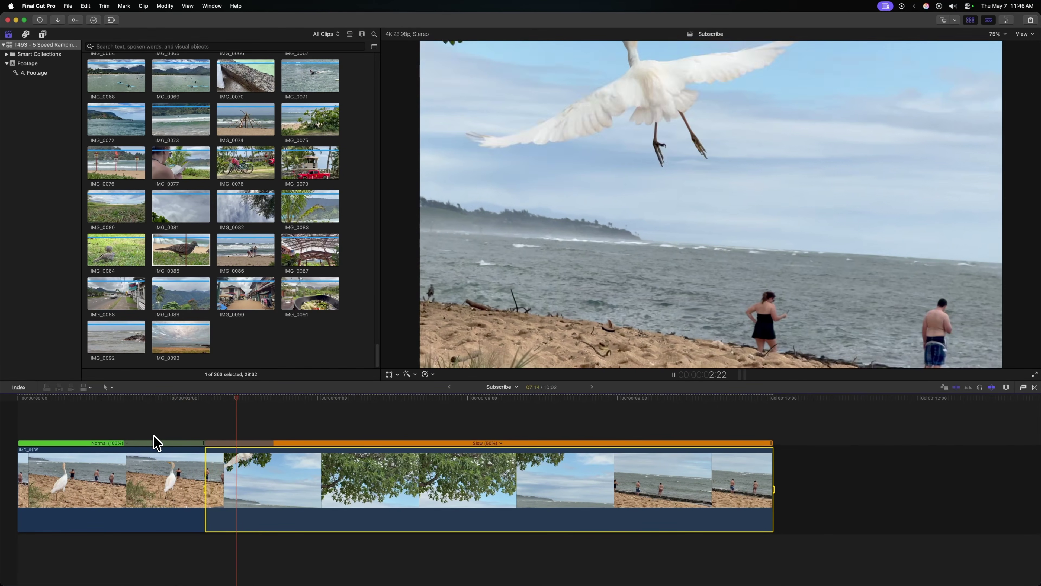
key("space")
key("space")
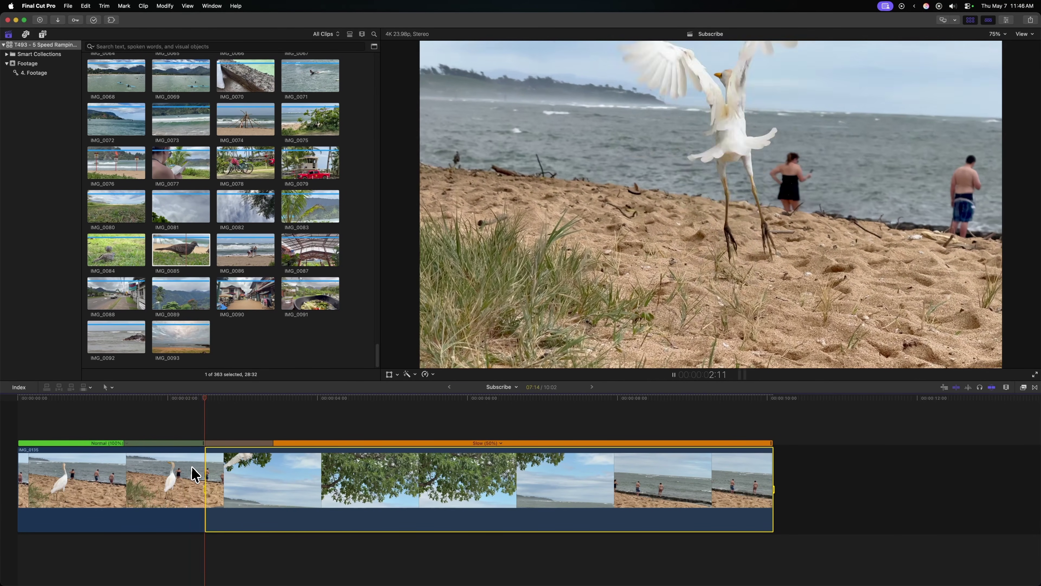
key("space")
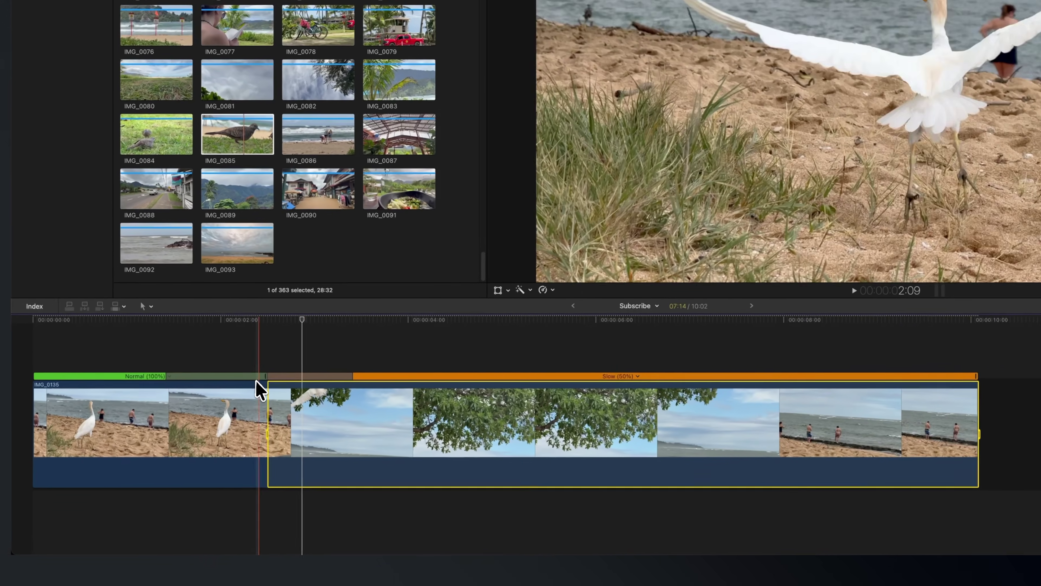
- Toggle the speed transition between the normal and 50% segments to compare, leaving it turned off
left_click(209, 449)
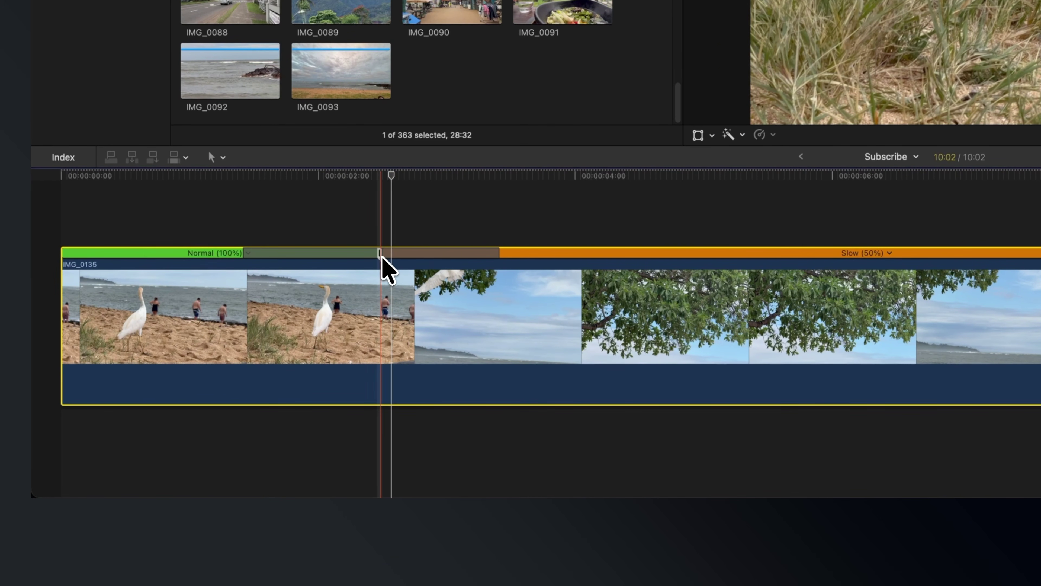
double_click(380, 254)
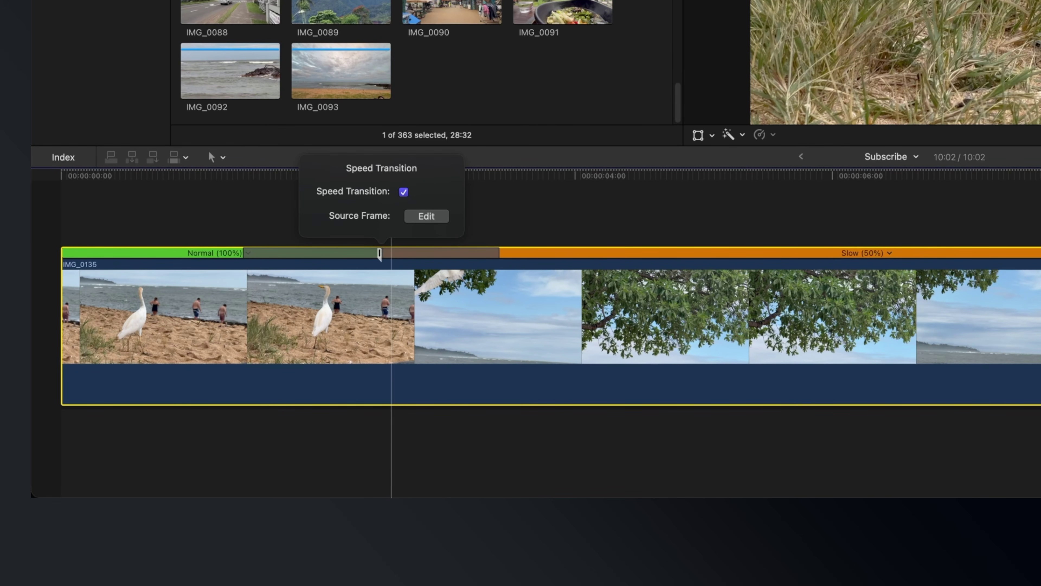
left_click(404, 192)
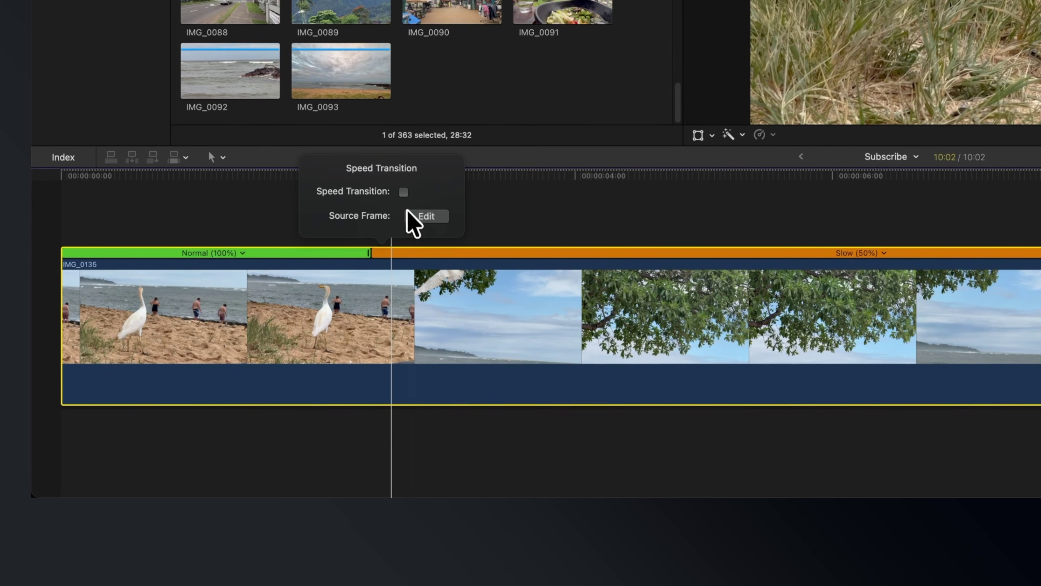
left_click(404, 193)
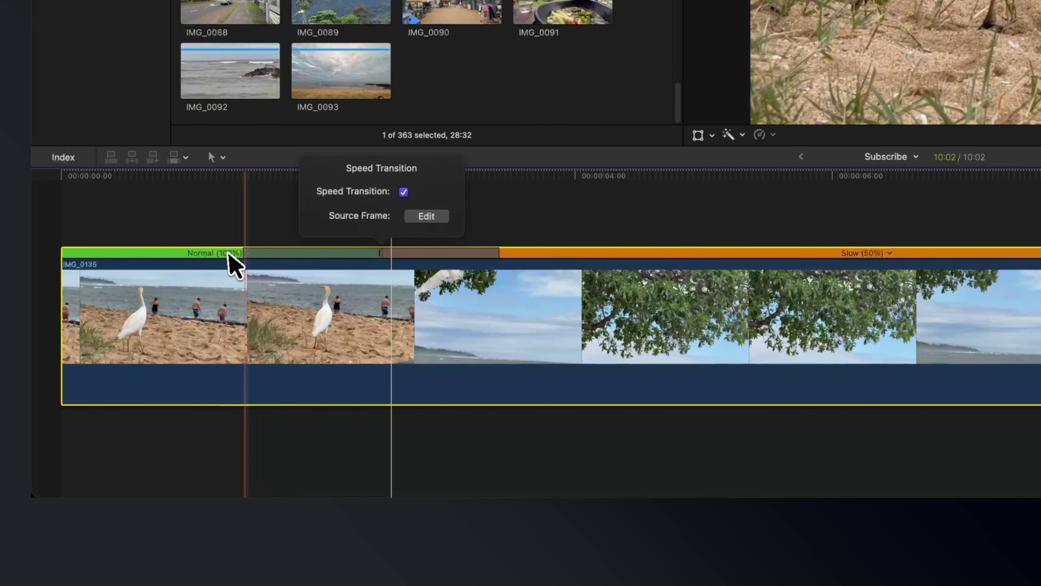
left_click(404, 192)
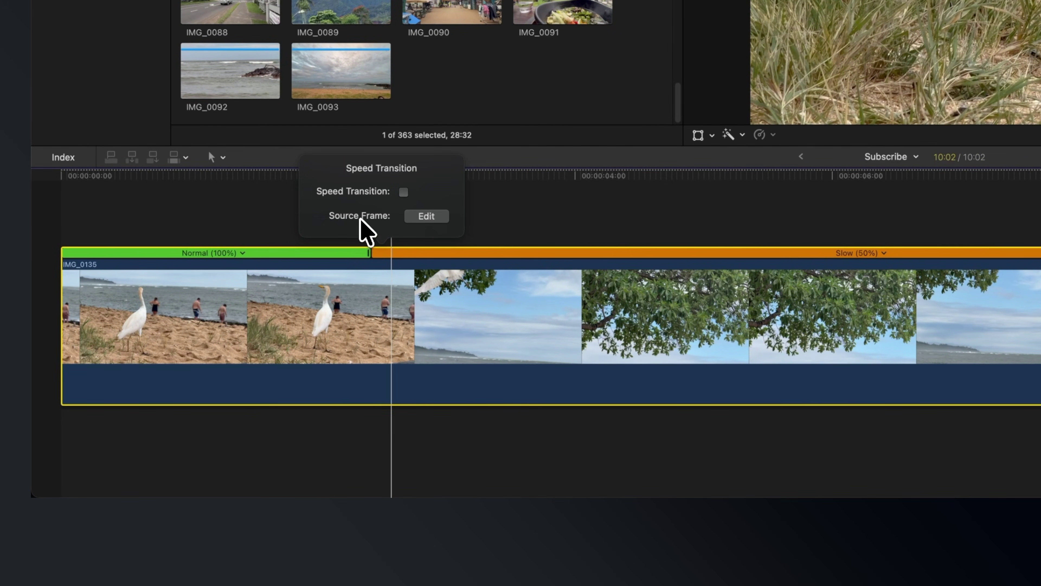
- Edit the source frame between the normal and 50% segments, shift the speed change slightly earlier, and play the result
left_click(426, 216)
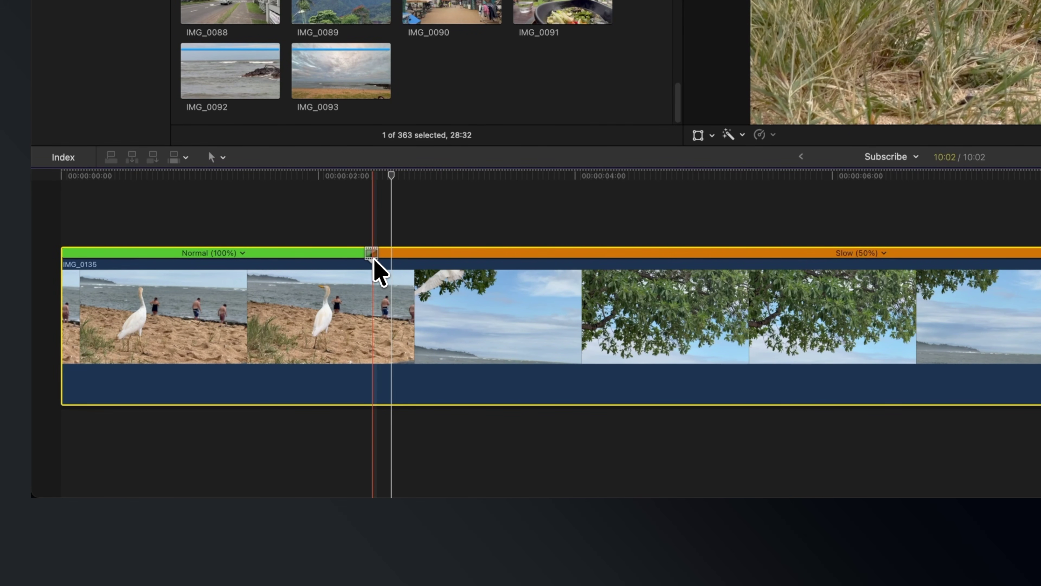
mouse_move(374, 259)
left_mouse_down()
mouse_move(394, 260)
mouse_move(353, 260)
mouse_move(412, 257)
mouse_move(357, 257)
left_mouse_up()
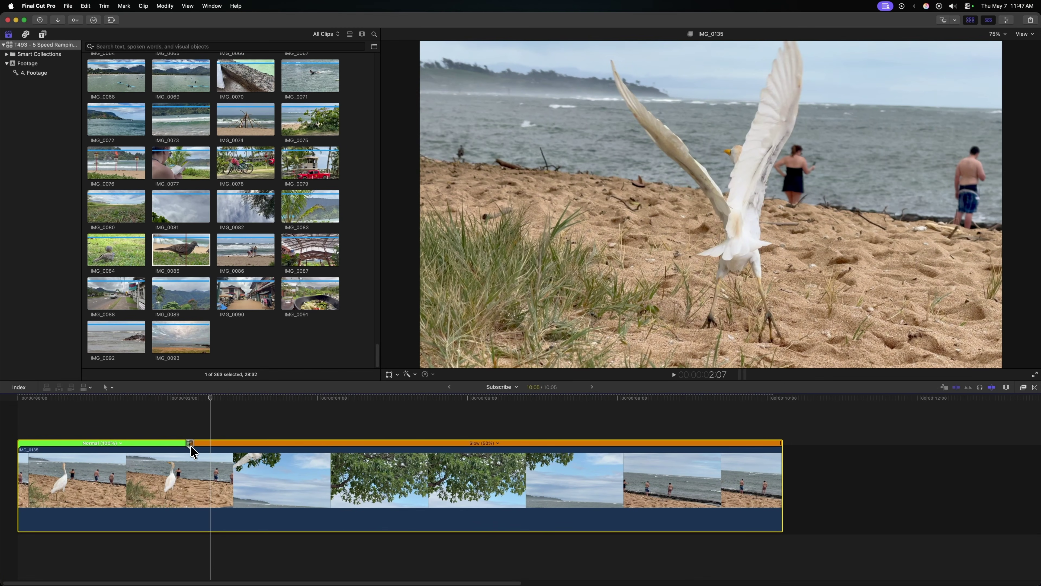
left_click_drag(191, 446, 188, 448)
key("space")
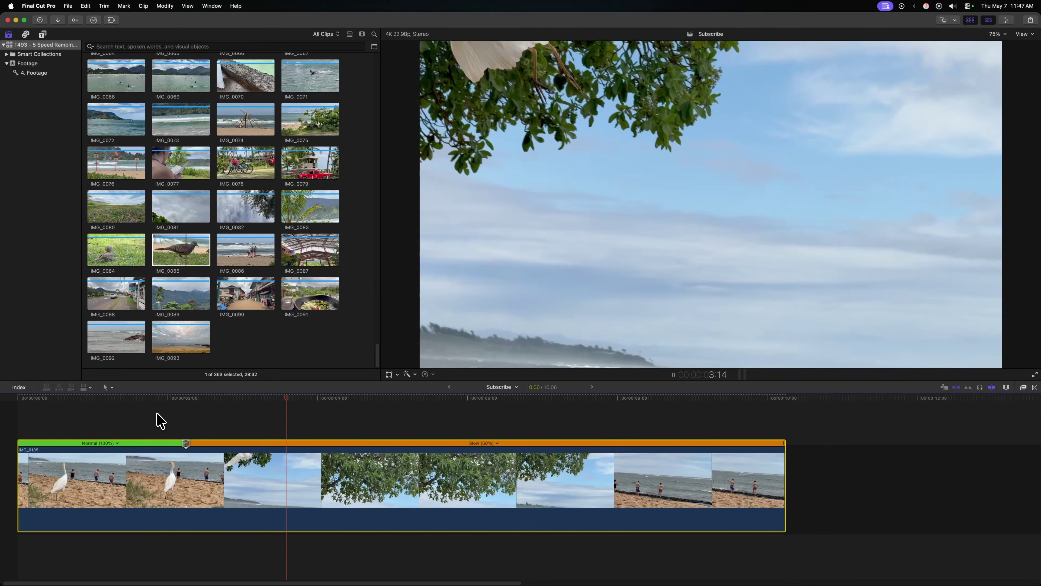
left_click(157, 419)
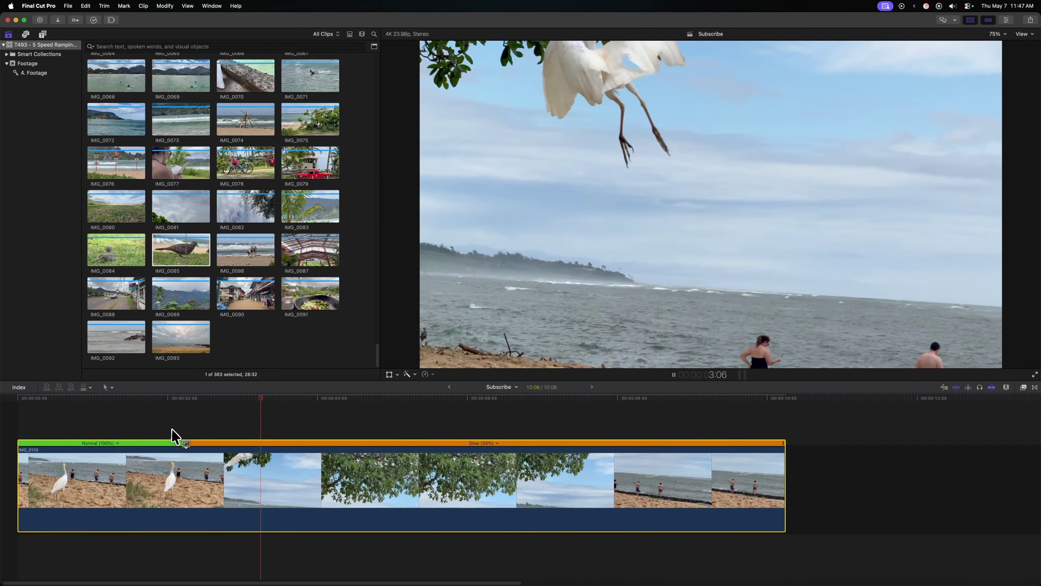
key("space")
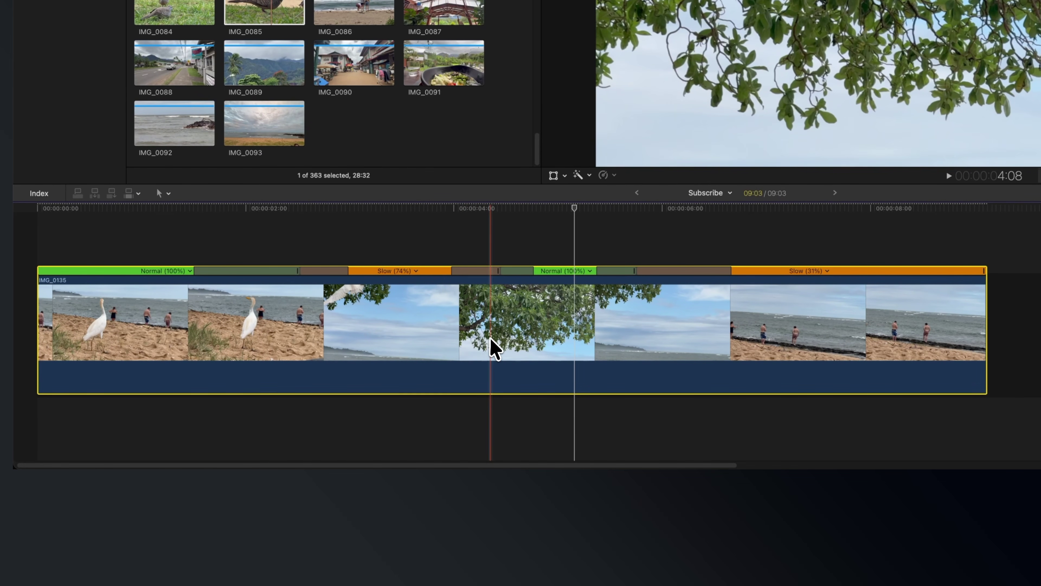
- Try restoring normal speed on the range from 4:08 to the end of IMG_0135, and undo each attempt
key("super+b")
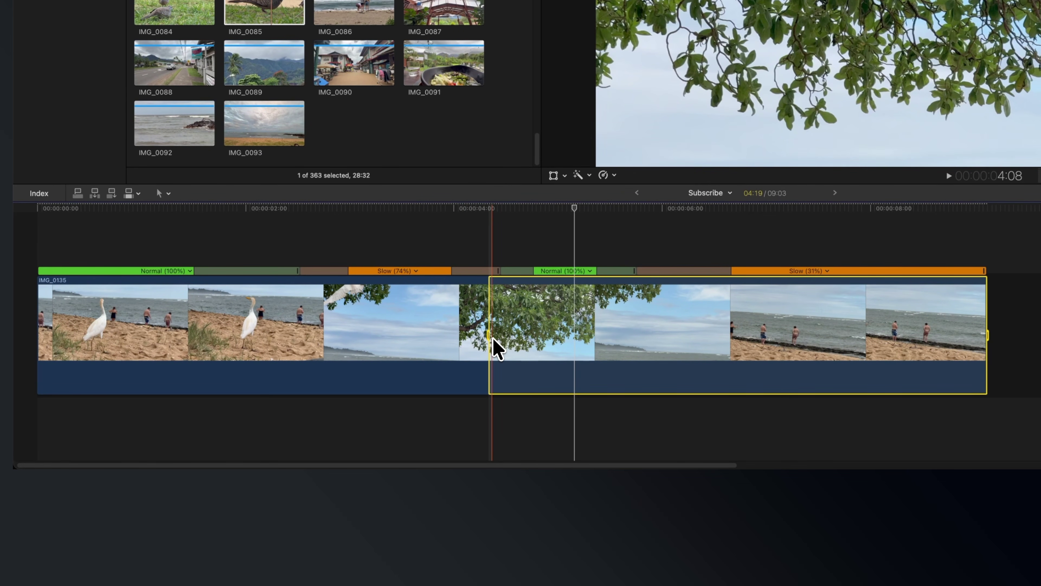
key("i")
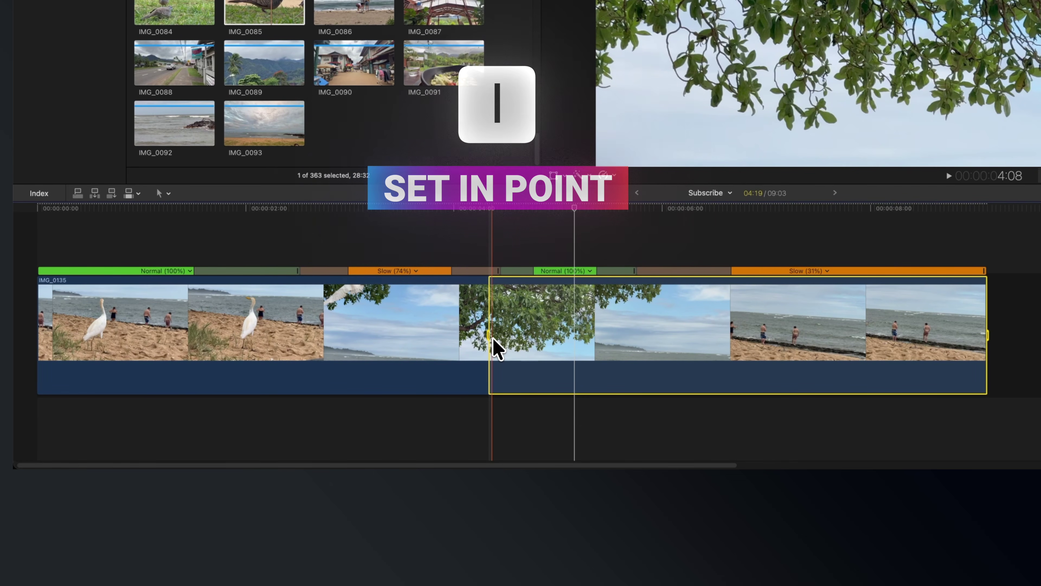
key("shift+n")
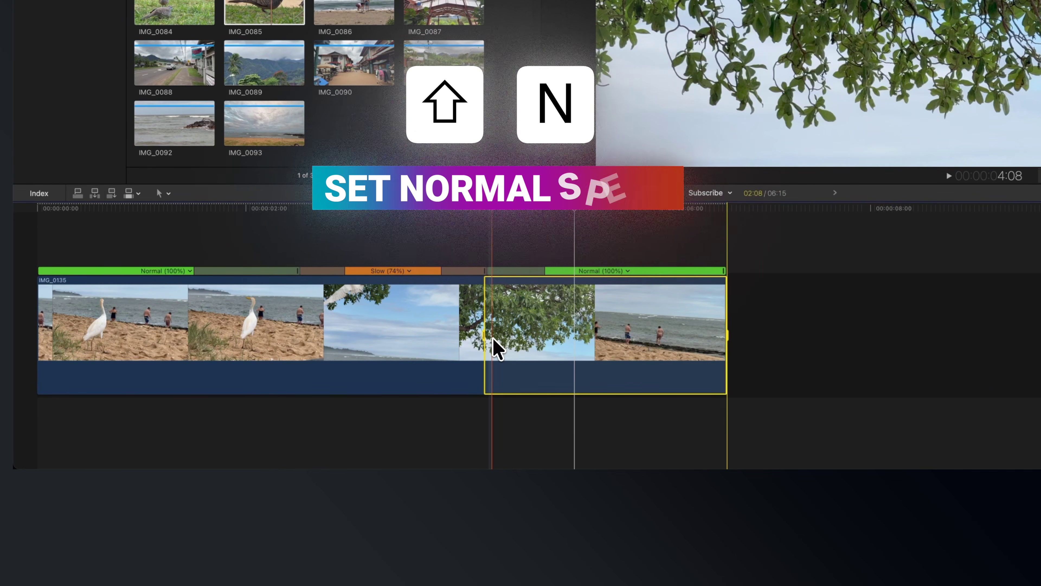
key("super+z")
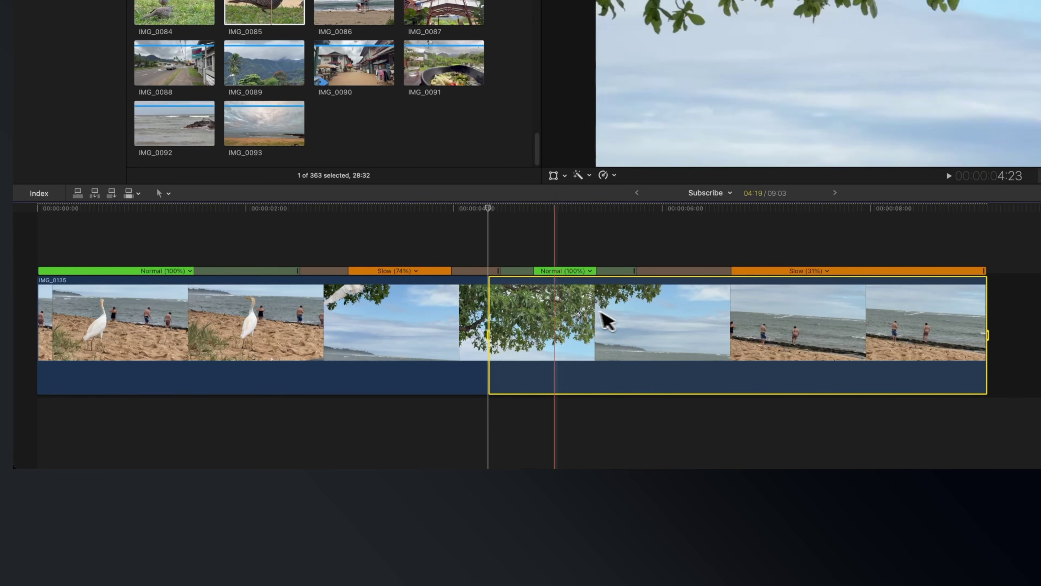
key("shift+n")
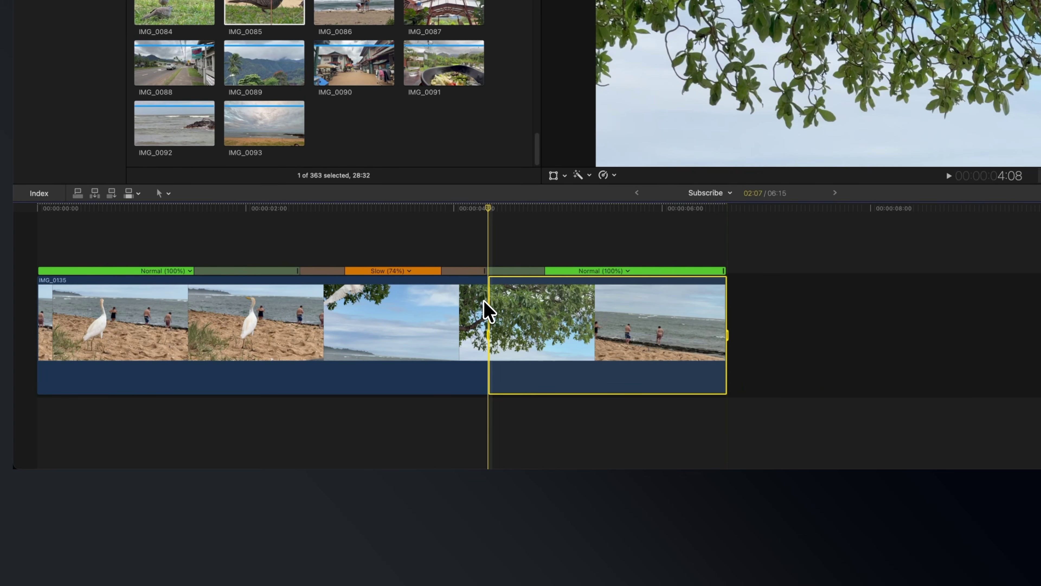
key("super+z")
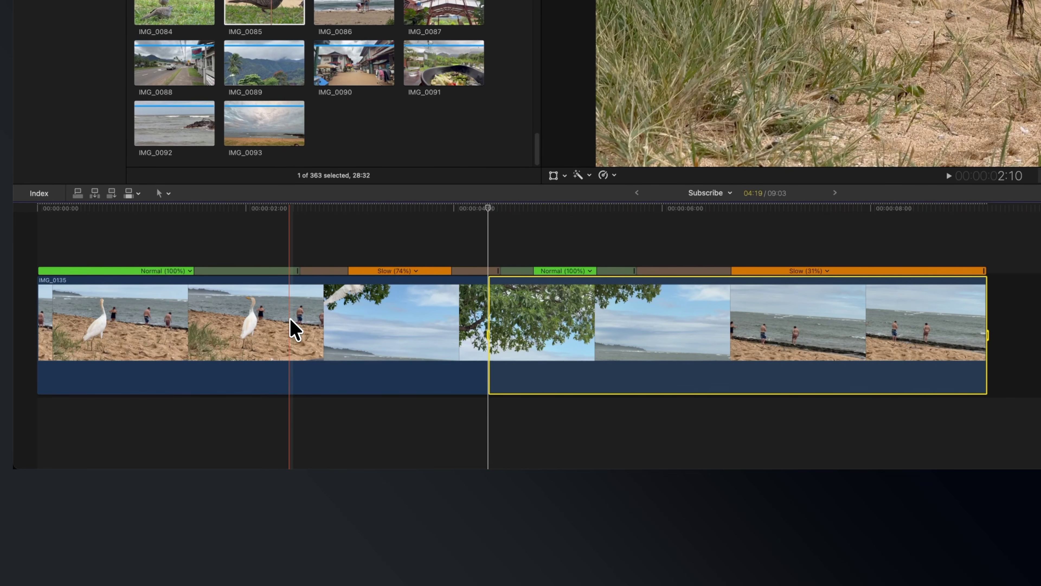
- Try normal speed on the range from 2:10 to the end of IMG_0135, and undo the change
key("i")
key("shift+n")
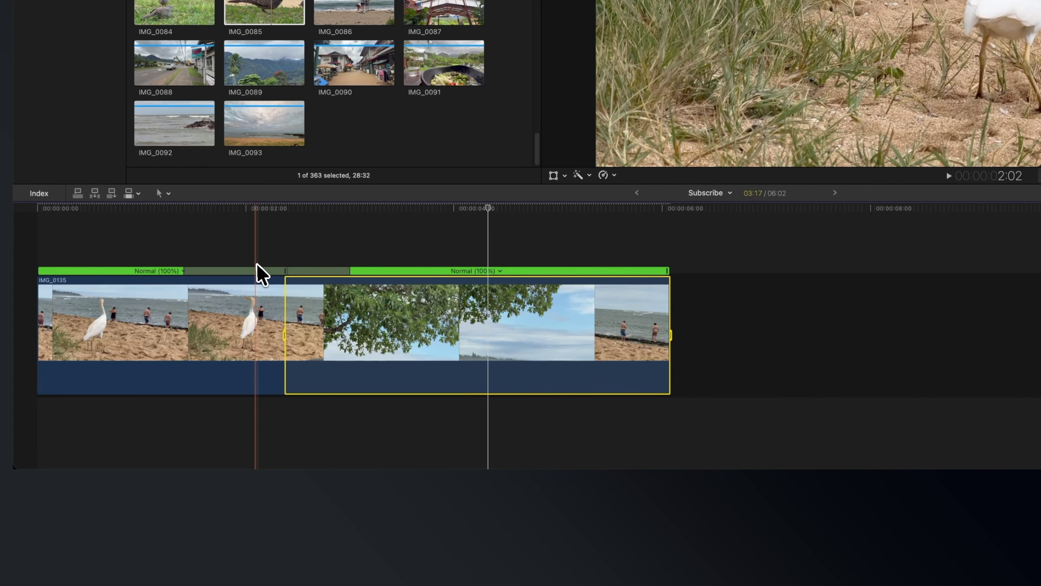
key("super+z")
- Select the whole IMG_0135 clip and reset its speed
left_click(315, 260)
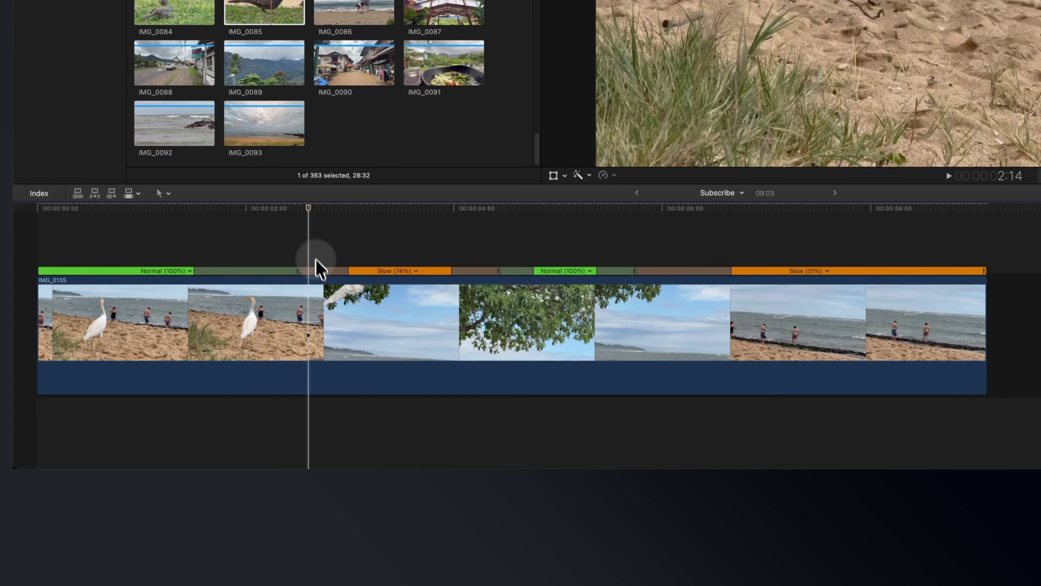
left_click(334, 320)
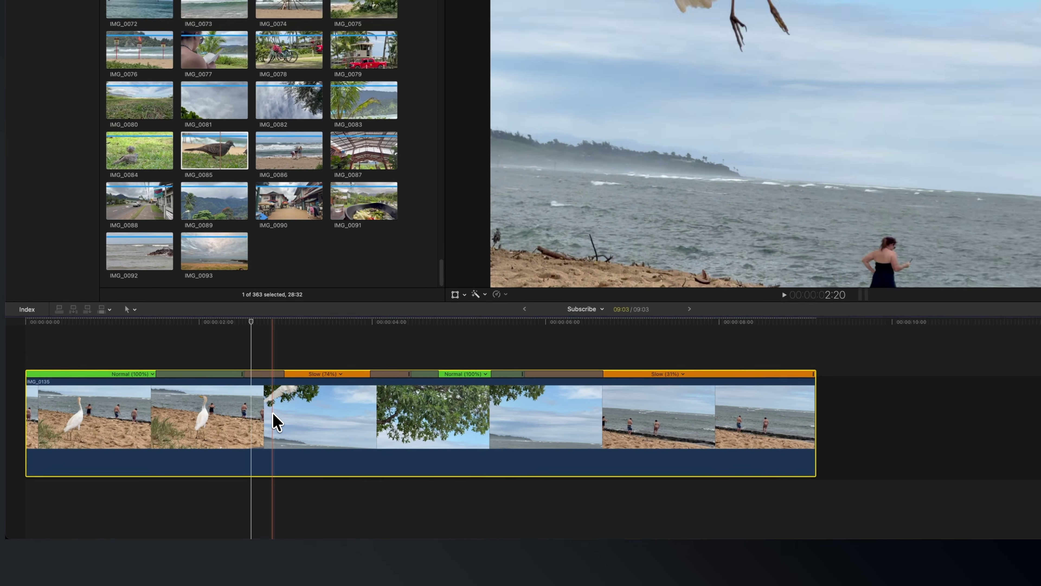
key("alt+super+r")
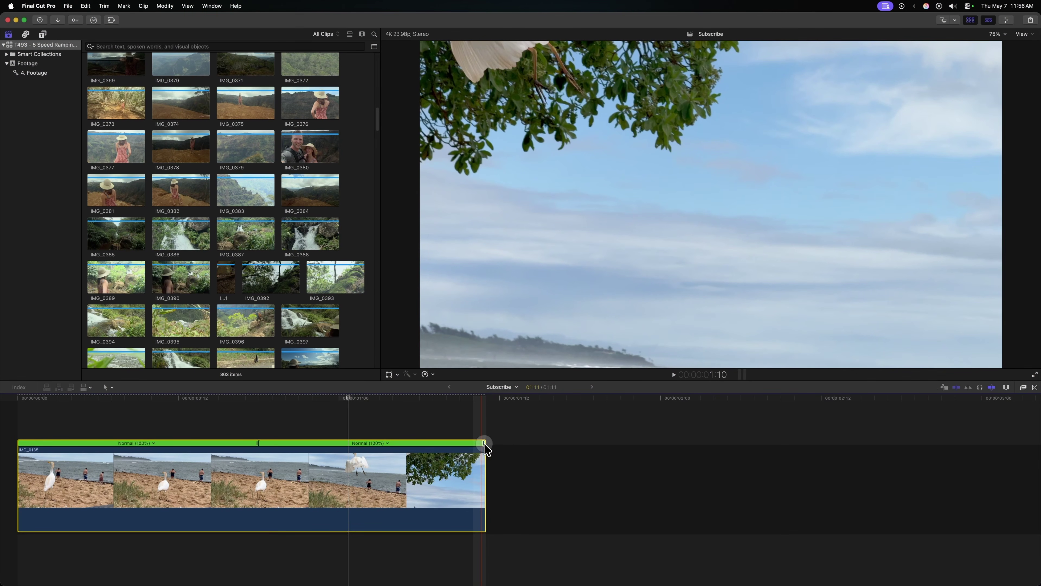
- Stretch the second speed segment of IMG_0135 into slow motion until the clip lasts 4:19, and play the result
left_click_drag(484, 445, 953, 444)
key("space")
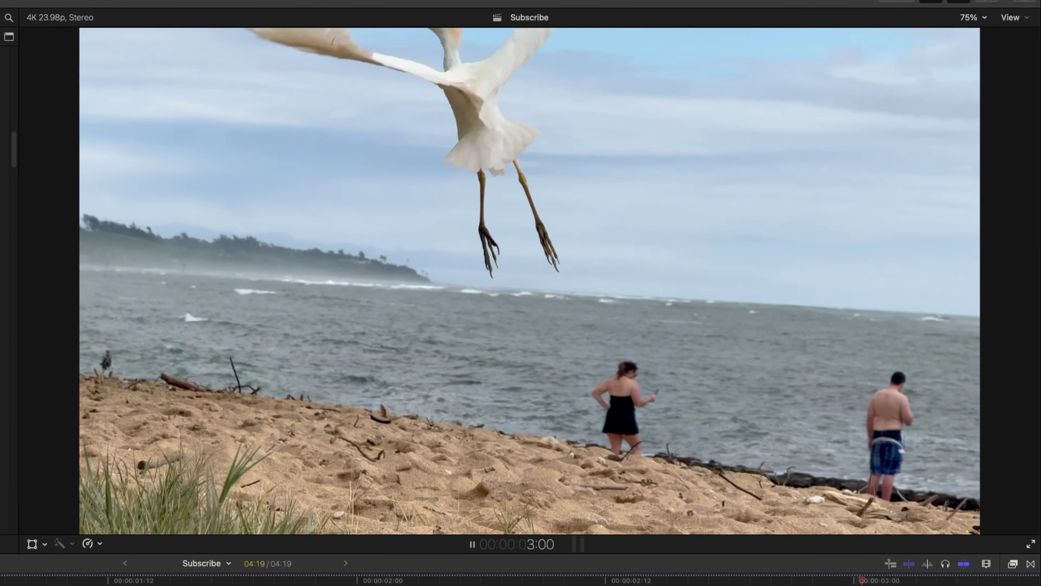
key("space")
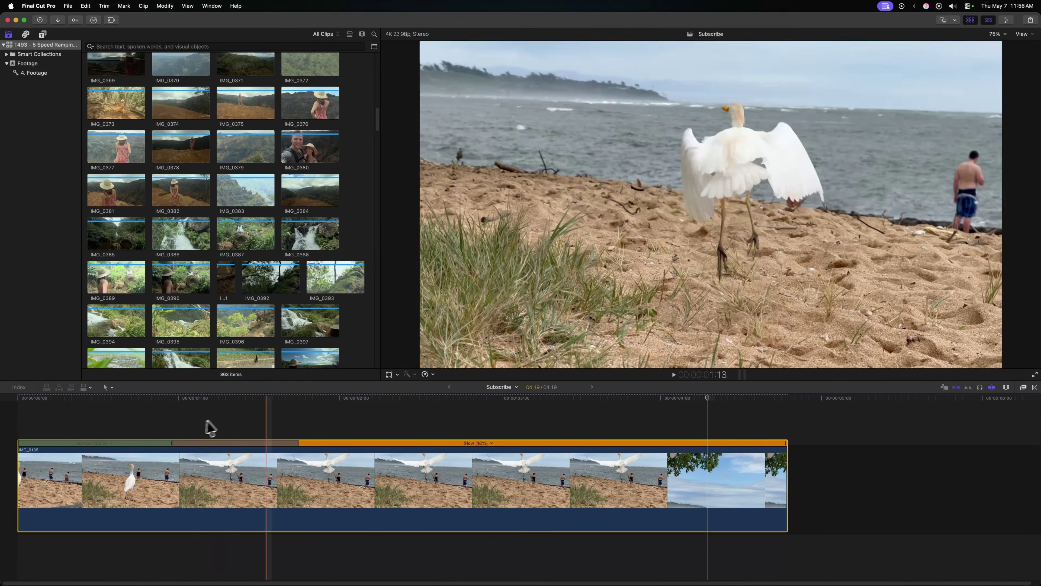
- Set the retimed clip's video quality to Best (Machine Learning) and check the slow-motion playback
left_click(431, 374)
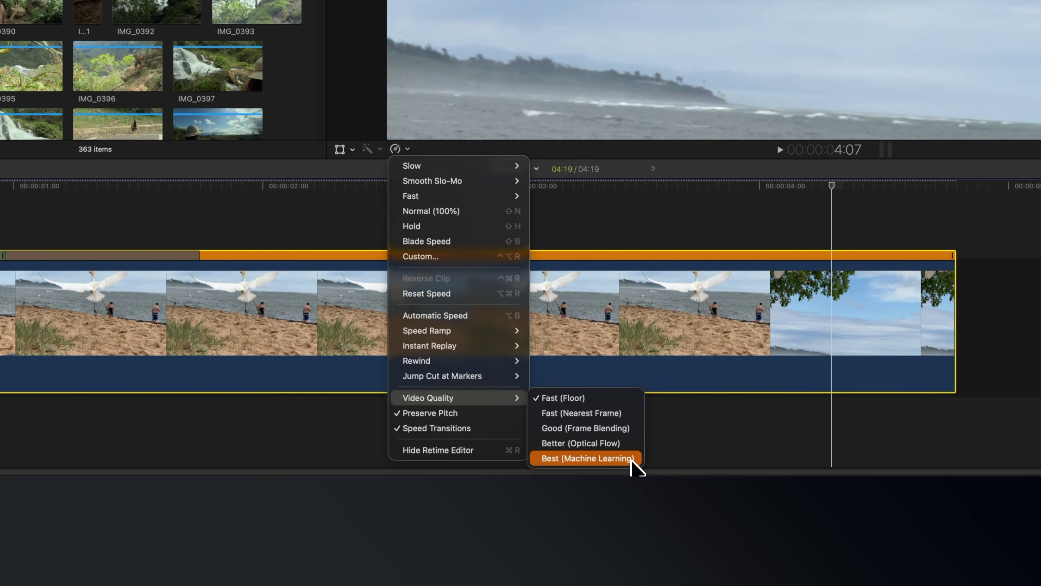
left_click(588, 458)
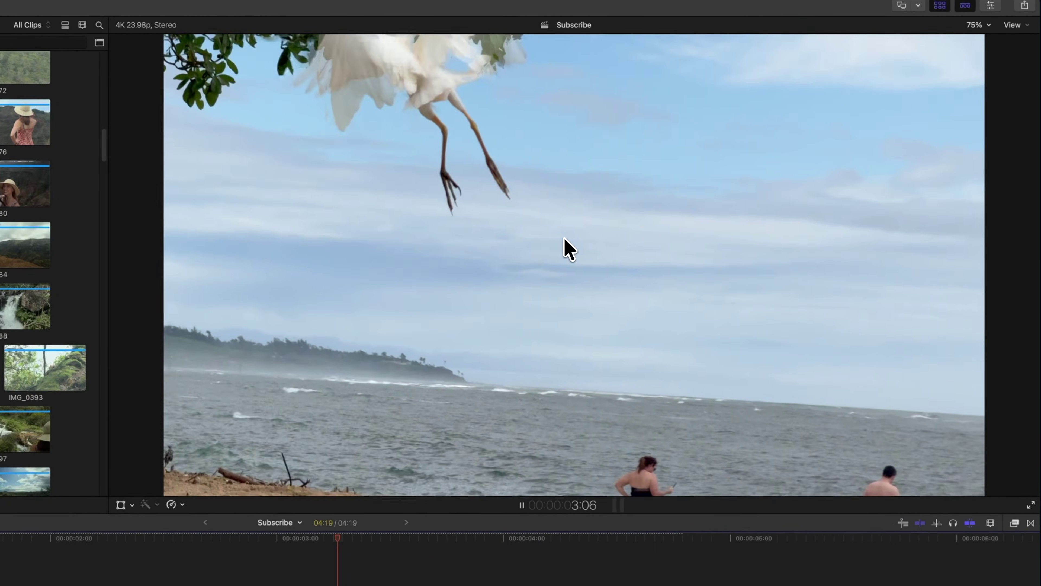
key("space")
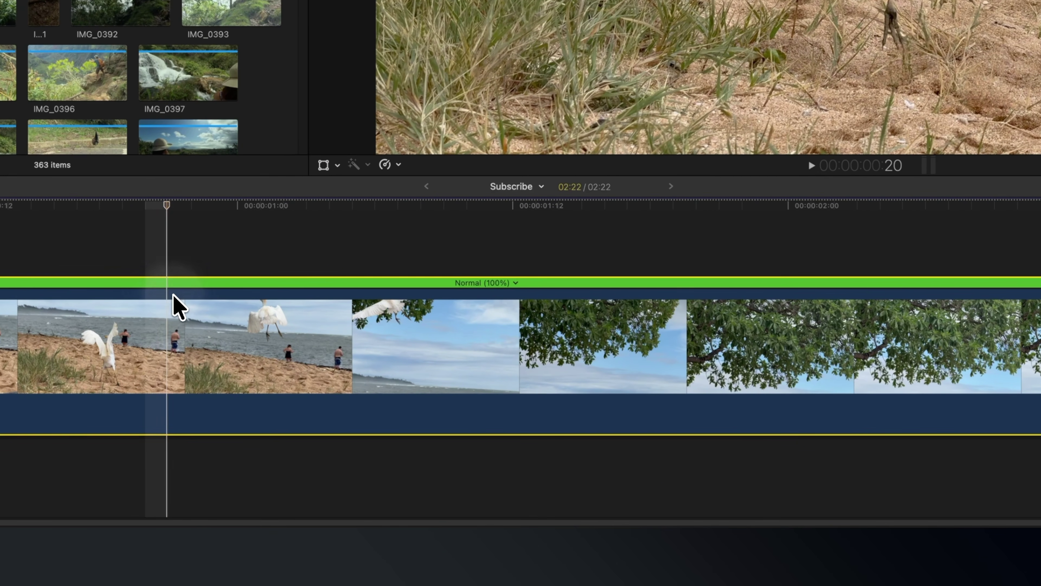
- Try adding a Hold to IMG_0135 at frame 20, where the bird spreads its wings, and undo it
left_click(306, 448)
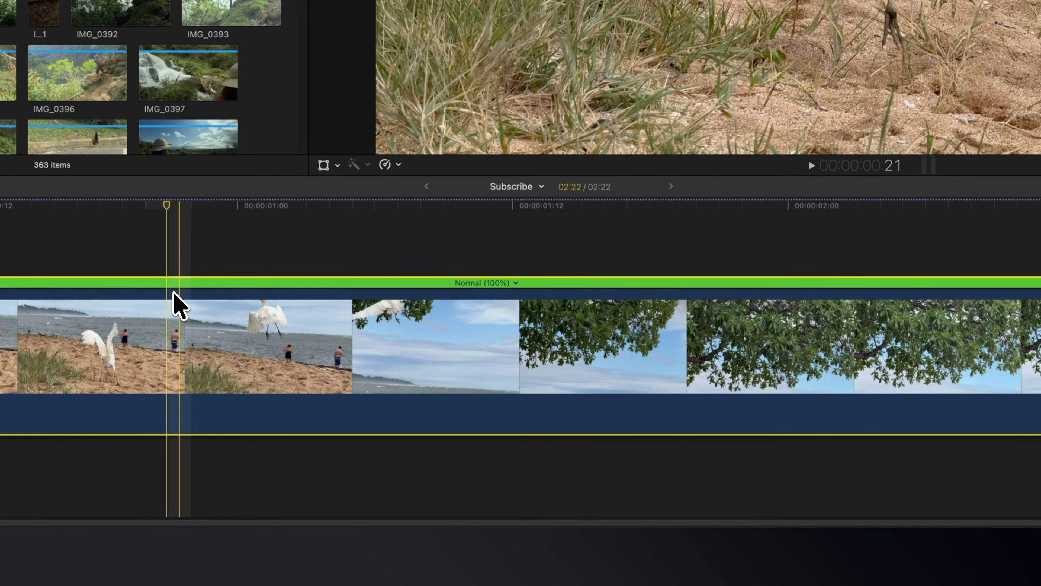
left_click(399, 165)
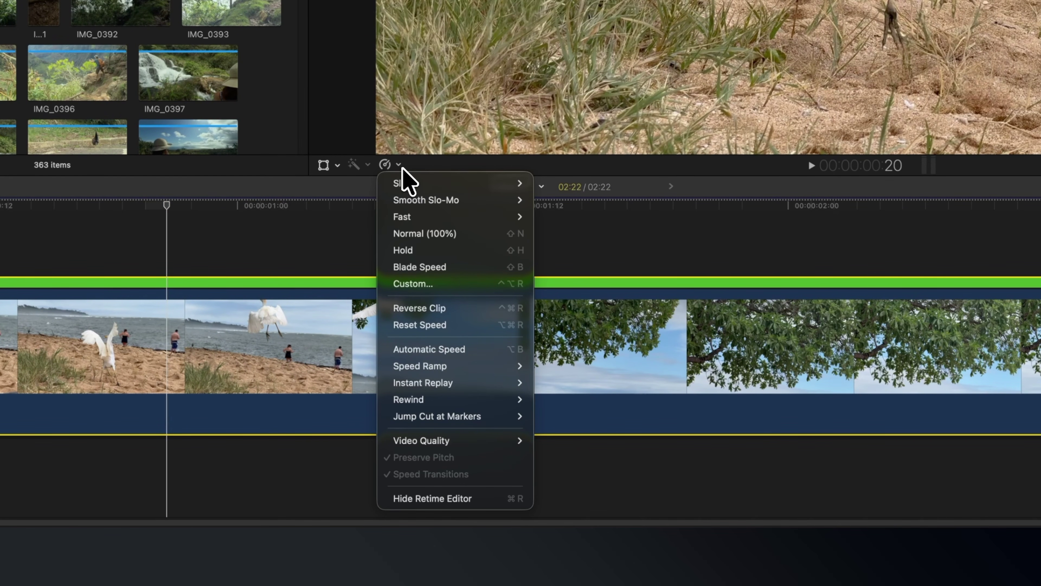
left_click(450, 249)
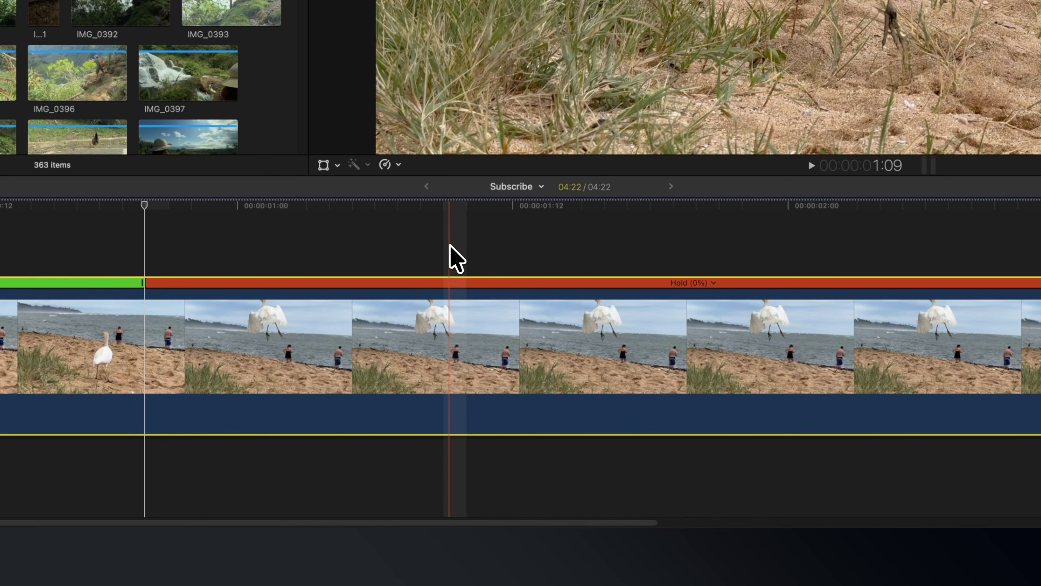
key("super+z")
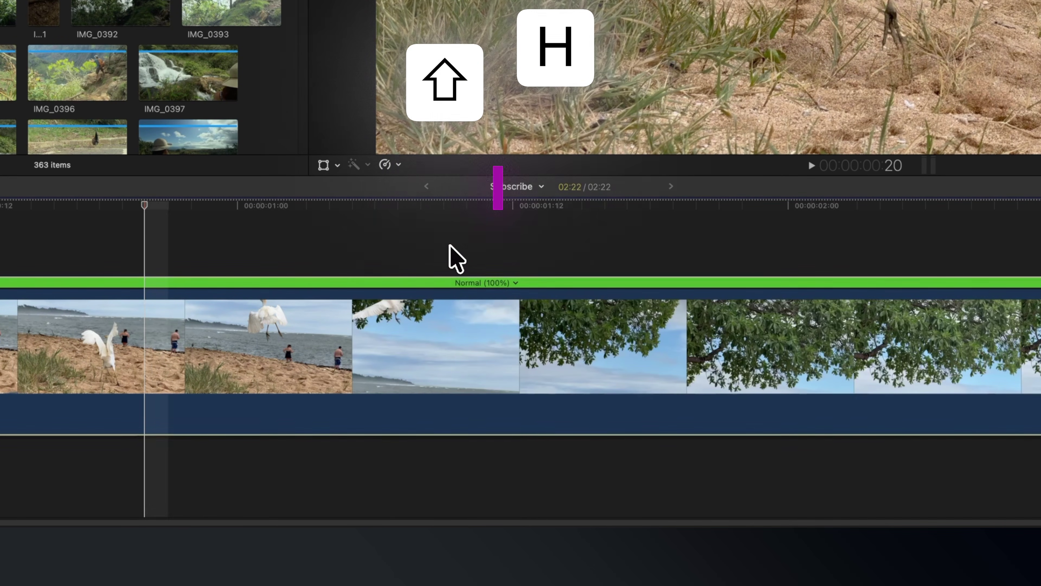
- Add a Hold to IMG_0135 where the bird spreads its wings and extend it until the clip lasts 7:11
key("shift+h")
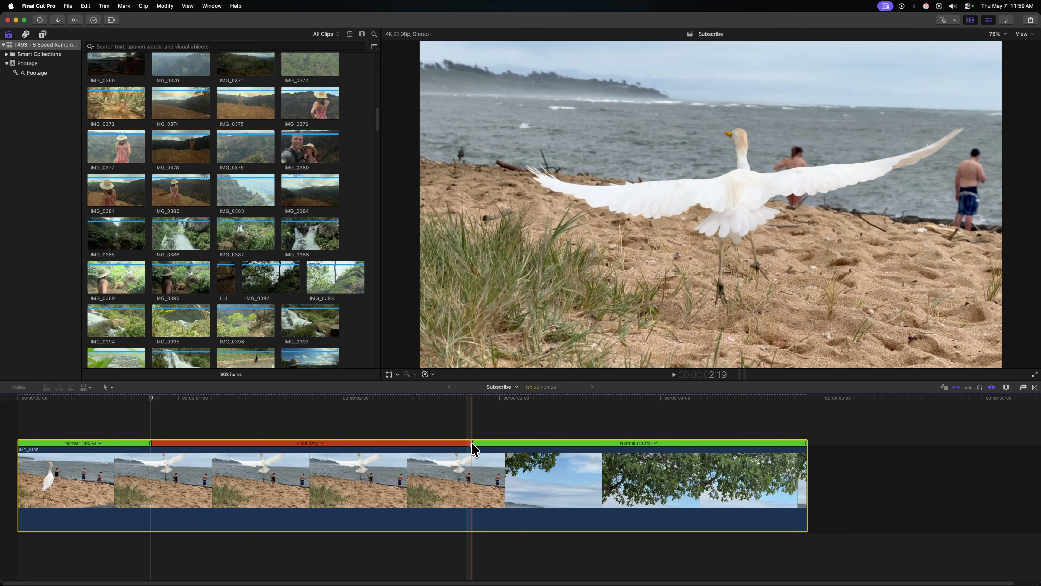
left_click_drag(472, 444, 880, 435)
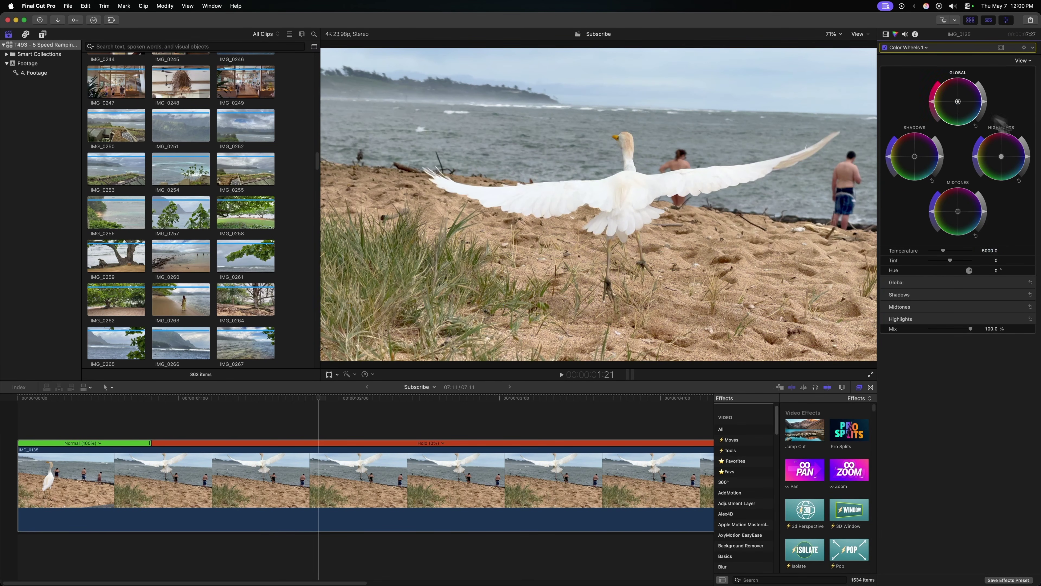
- Push the Global color wheel strongly toward blue, toggle Color Wheels 1 to compare, leaving it enabled, and play the clip
left_click_drag(958, 101, 985, 113)
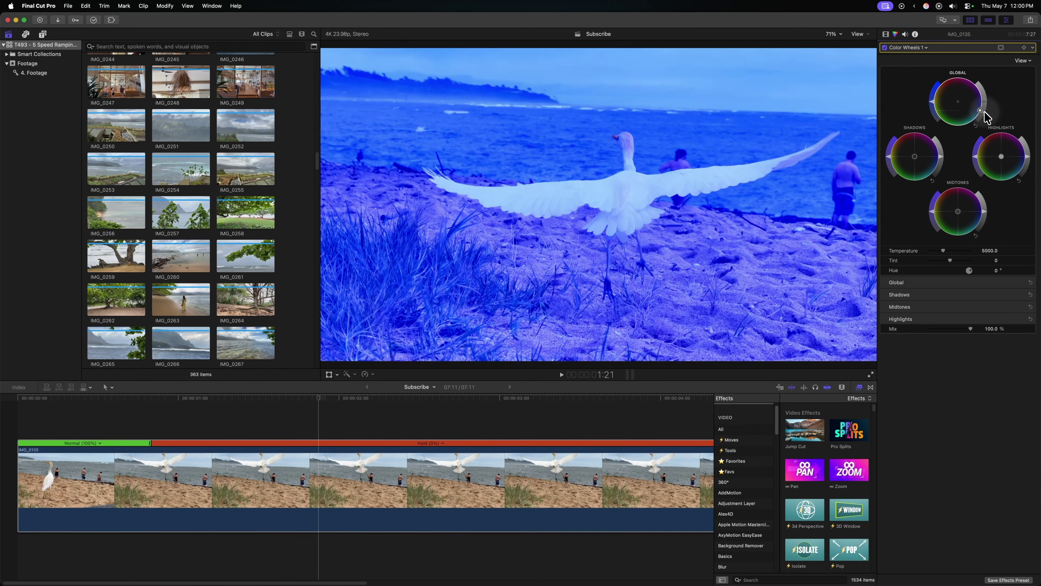
left_click(885, 34)
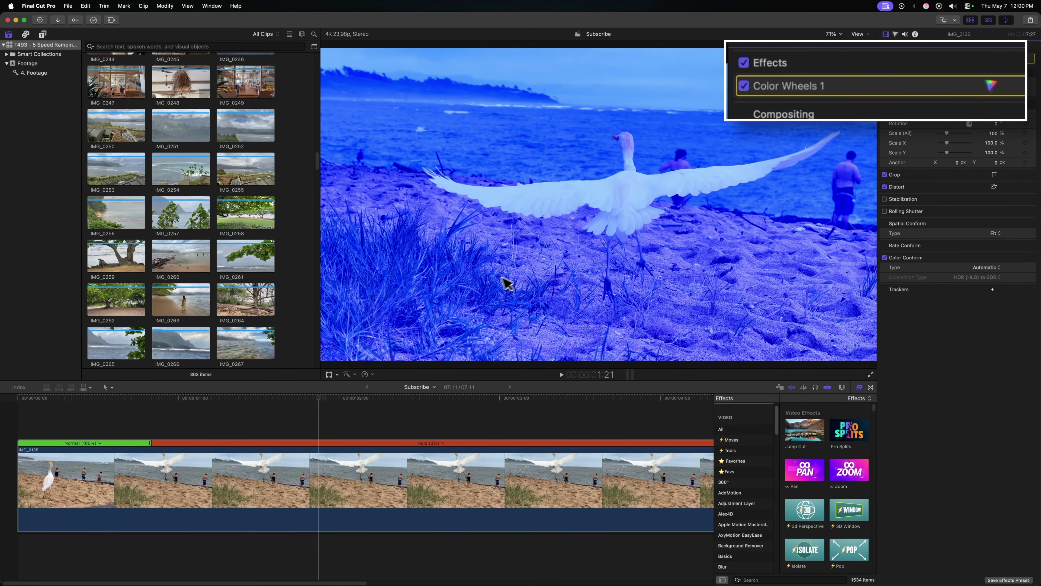
left_click(744, 86)
left_click(745, 86)
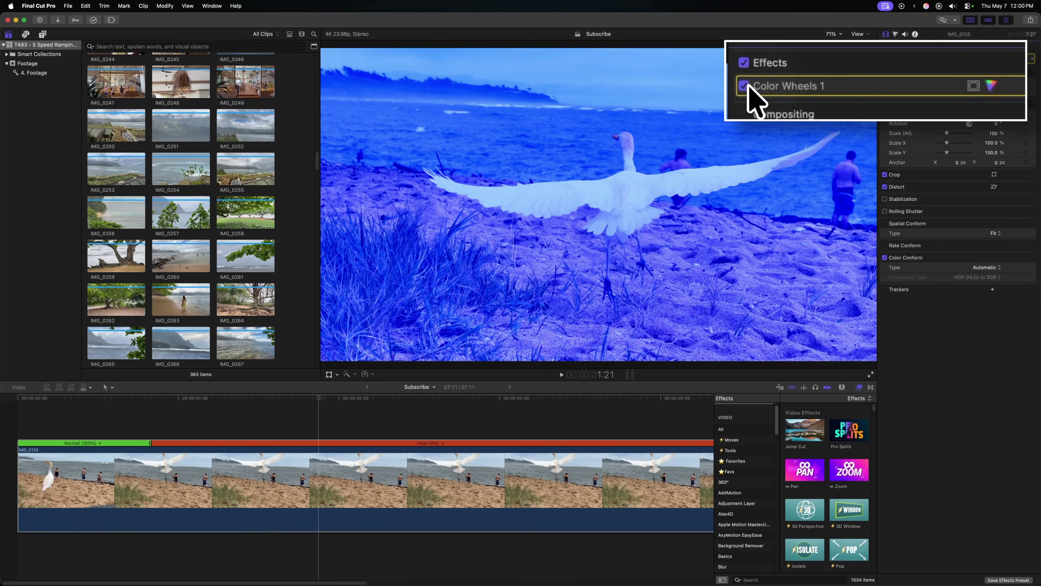
key("space")
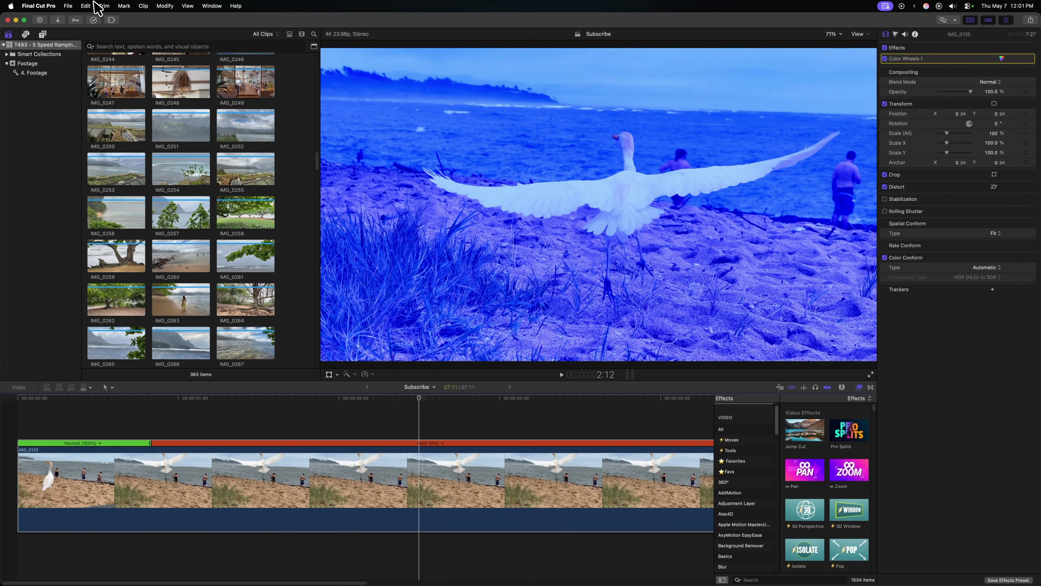
- Add a freeze frame at 2:12 within the hold segment of IMG_0135
left_click(92, 5)
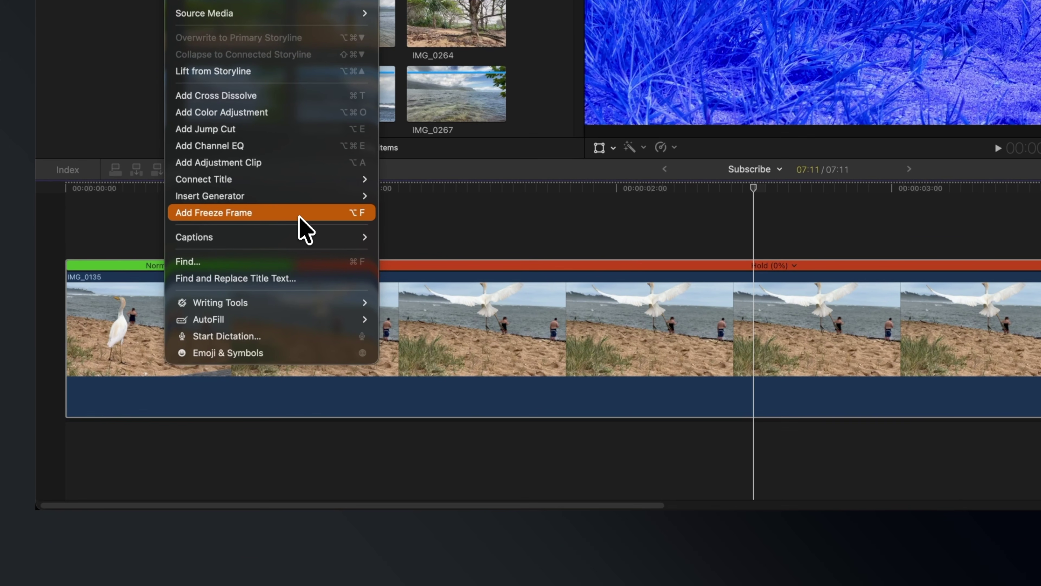
left_click(298, 218)
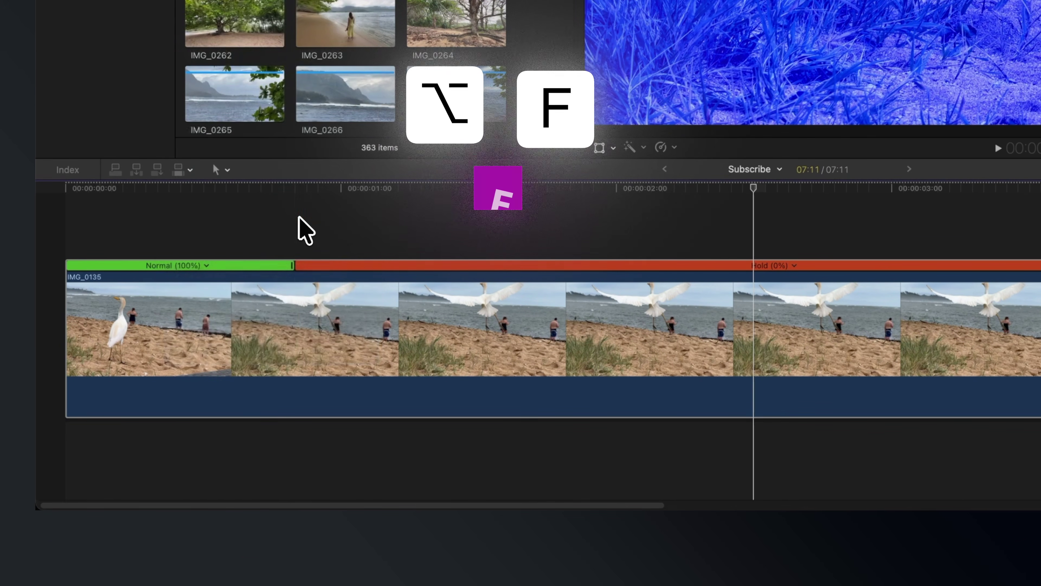
scroll(687, 361, "down", 3)
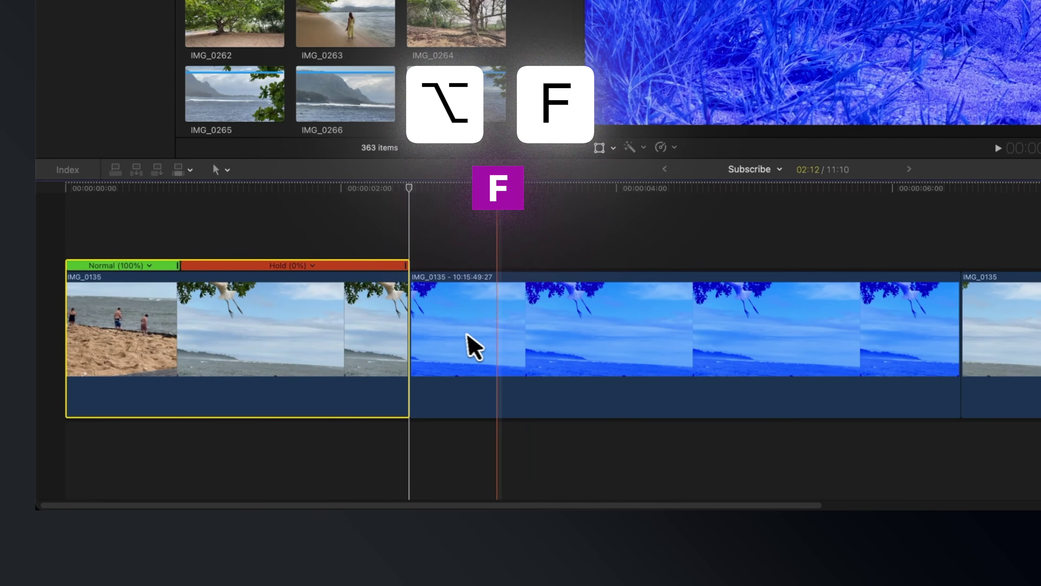
- Select the freeze frame clip and extend its end to a duration of 14:09
left_click(454, 344)
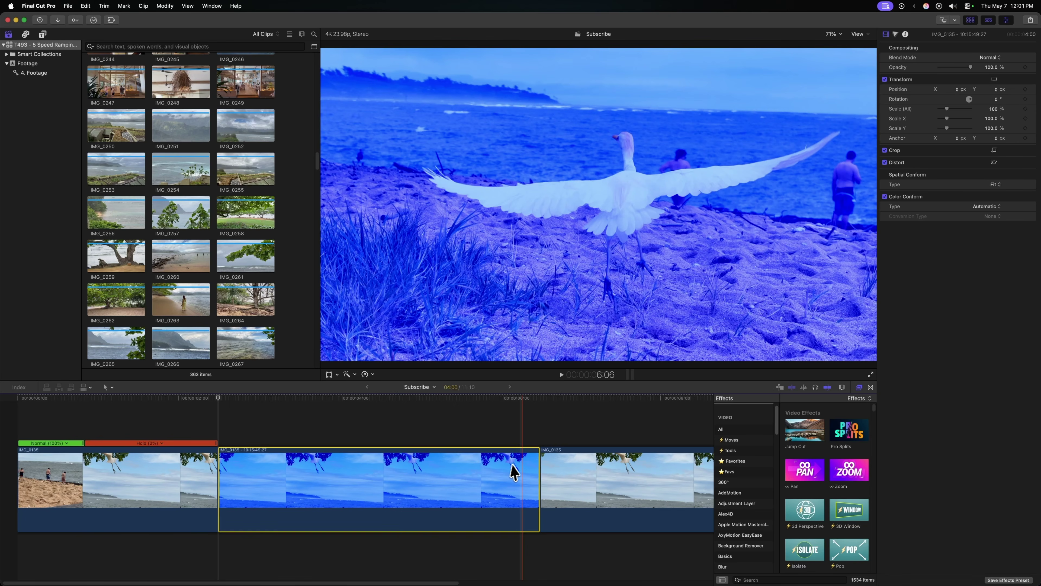
key("super+minus")
key("super+minus")
left_click_drag(146, 477, 358, 479)
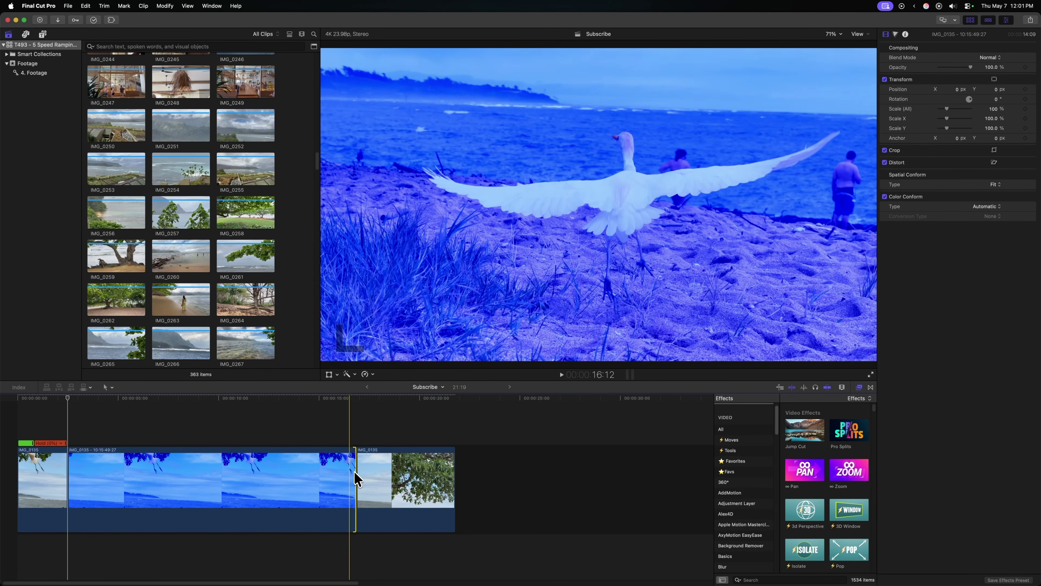
- Undo the freeze frame's extension, try a duration of 10:00:00 for it, and undo the last two changes
key("super+z")
key("ctrl+d")
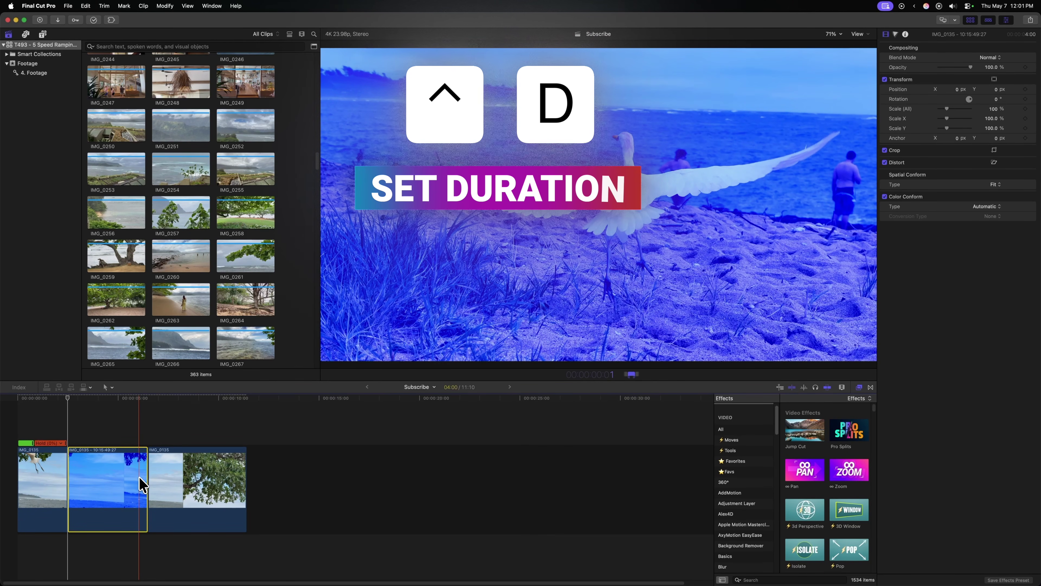
key("Return")
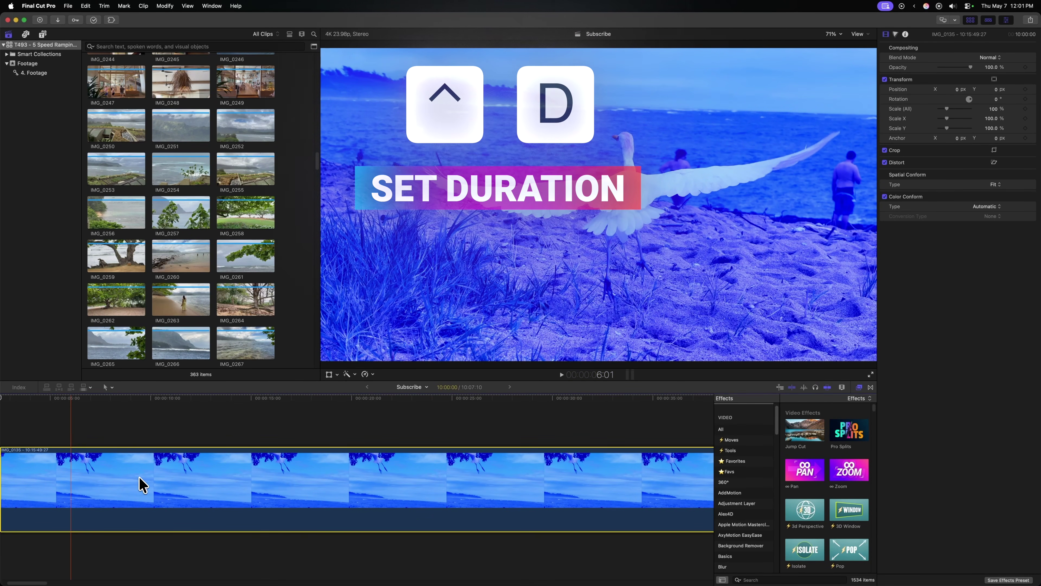
key("super+z")
key("super+z")
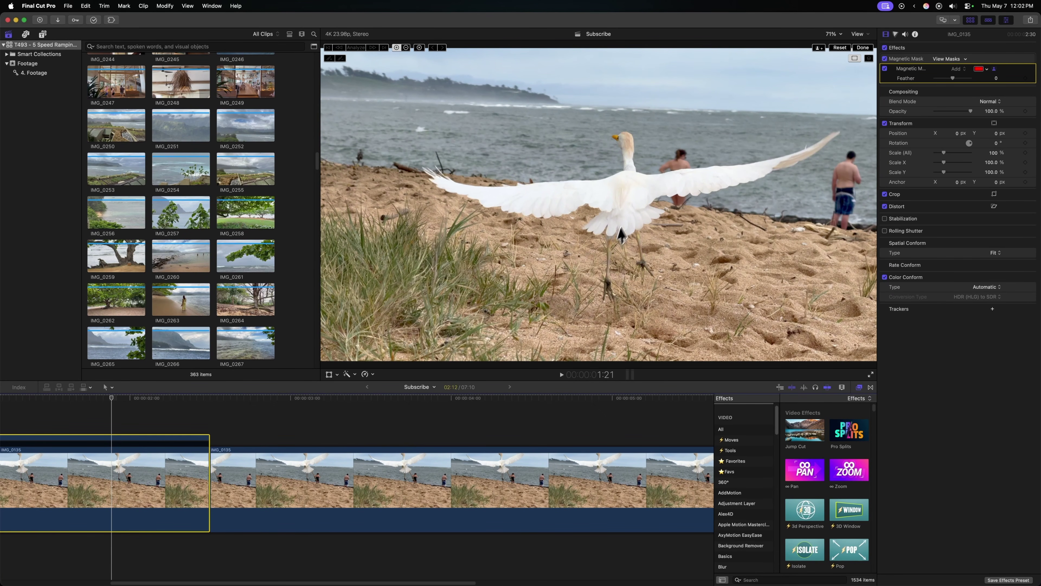
- Mask the bird with the Magnetic Mask at 1:21 and compare that frame with the following one
left_click(632, 195)
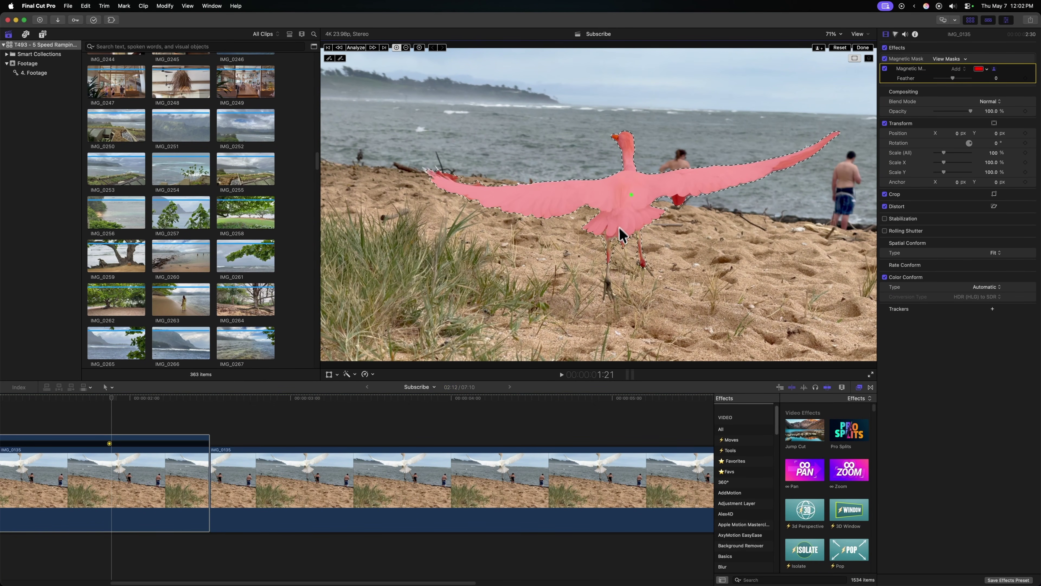
left_click(111, 400)
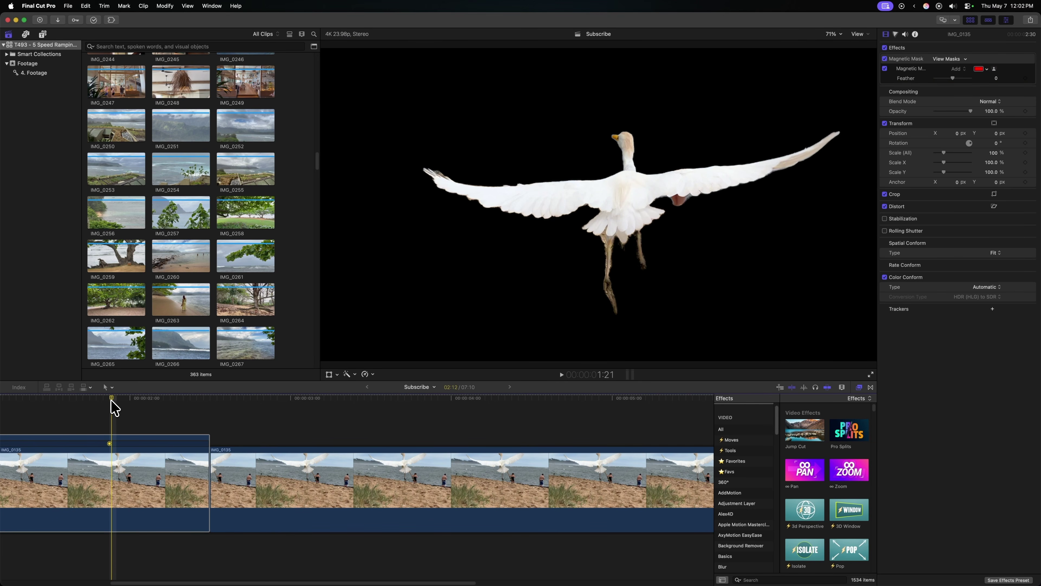
key("Right")
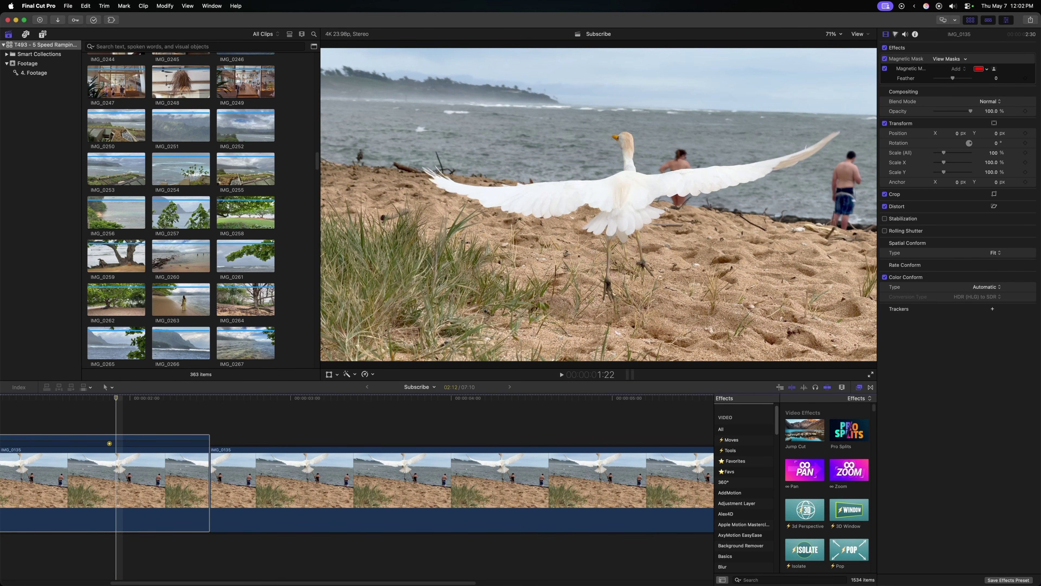
key("Left")
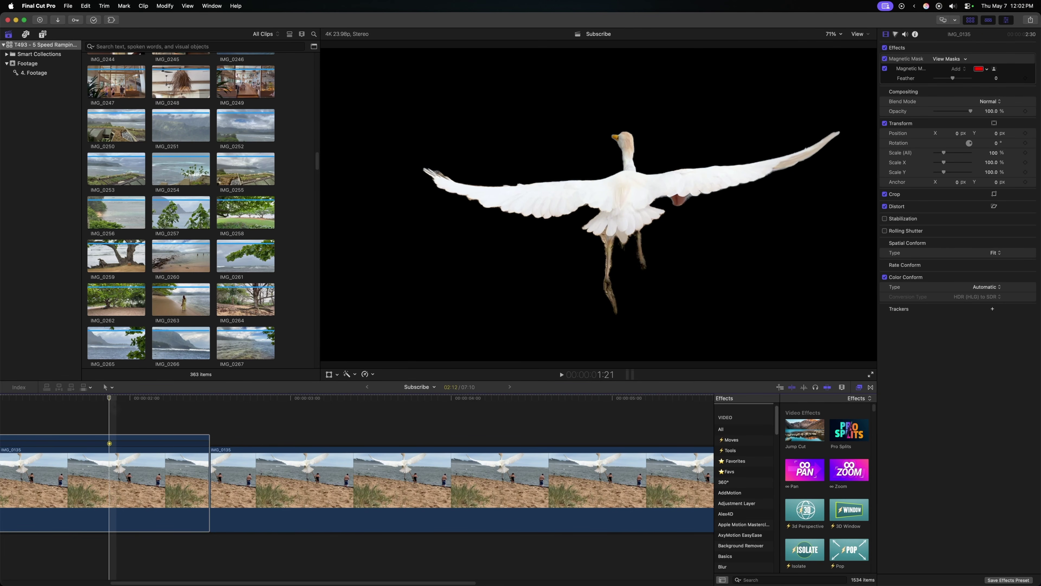
- Add a freeze frame of the masked bird at 1:21, dismiss the Magnetic Mask alert, and select the freeze frame clip to check it
key("alt+f")
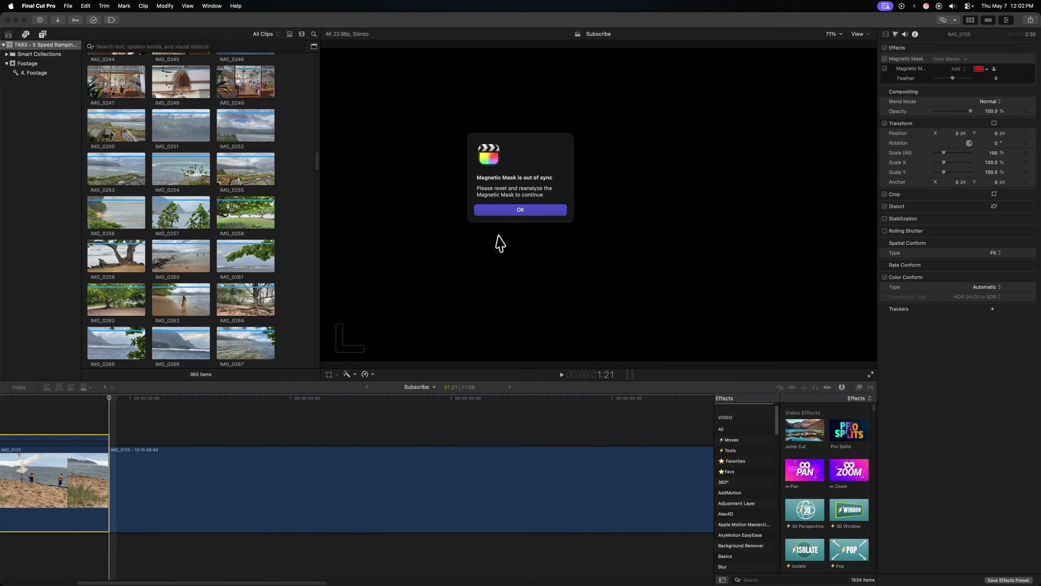
left_click(521, 210)
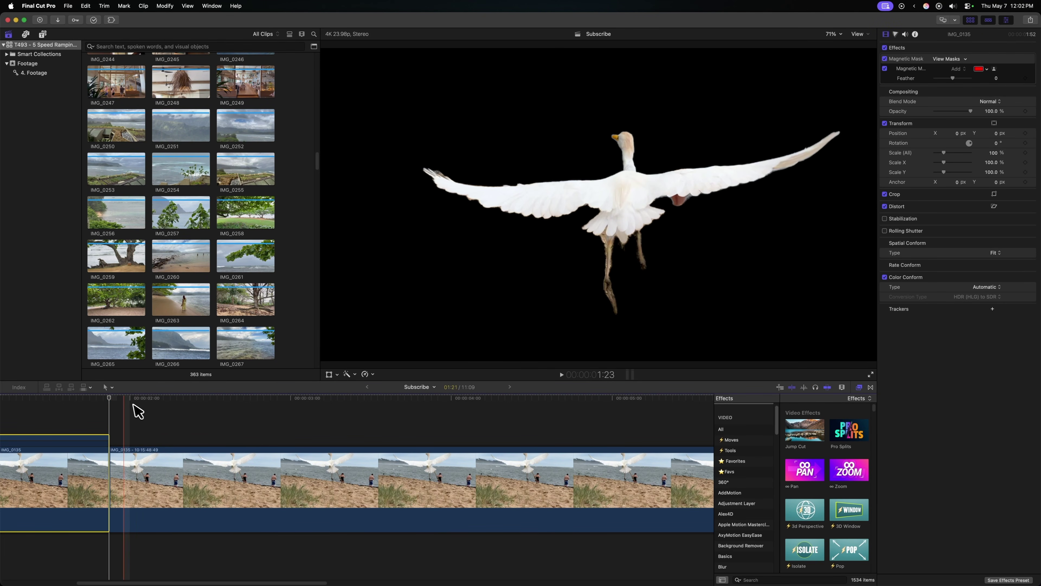
left_click(281, 398)
left_click(315, 470)
key("super+minus")
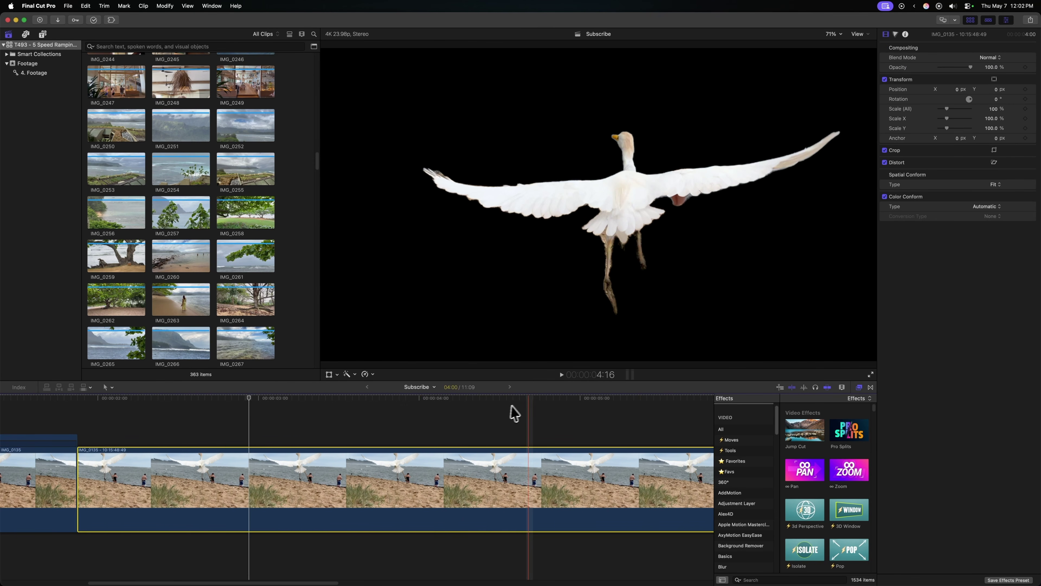